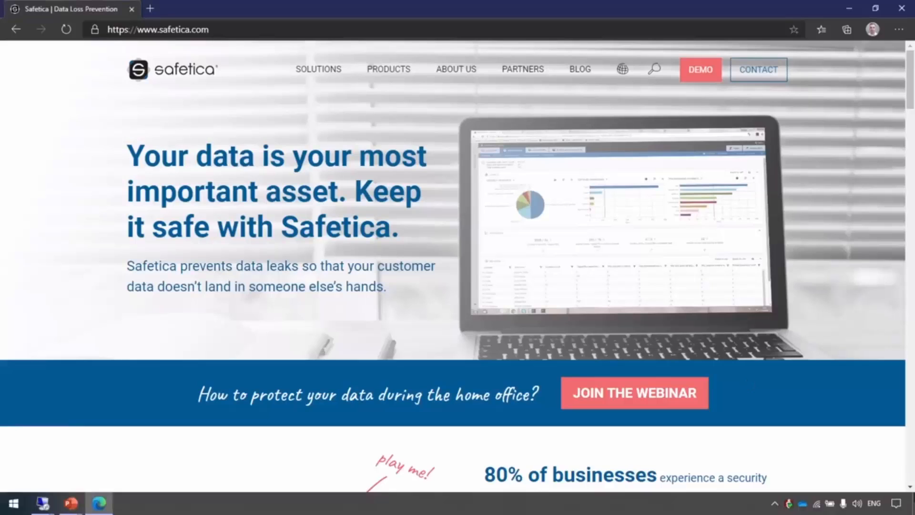
# Open Safetica's products features page and expand the Endpoint data protection and Cloud Data Protection groups to compare the editions
pyautogui.moveTo(386, 74)
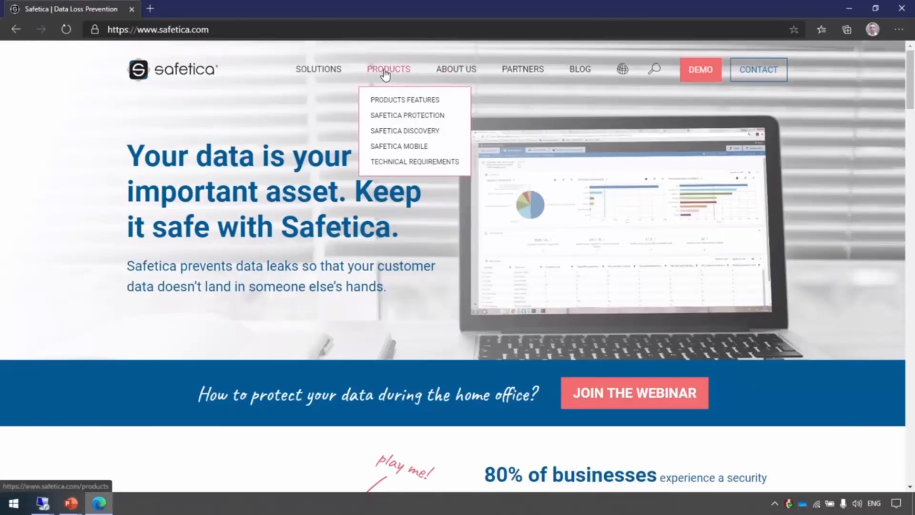
pyautogui.click(399, 76)
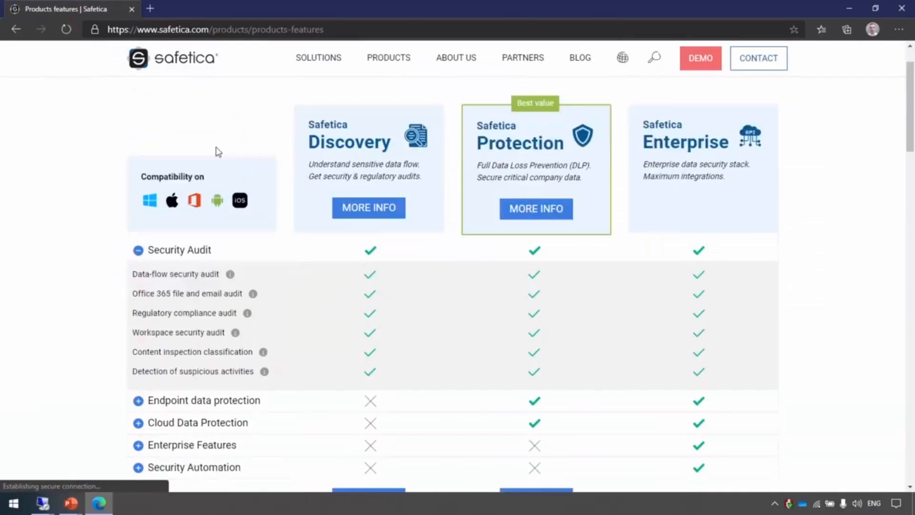
pyautogui.scroll(-3, 304, 131)
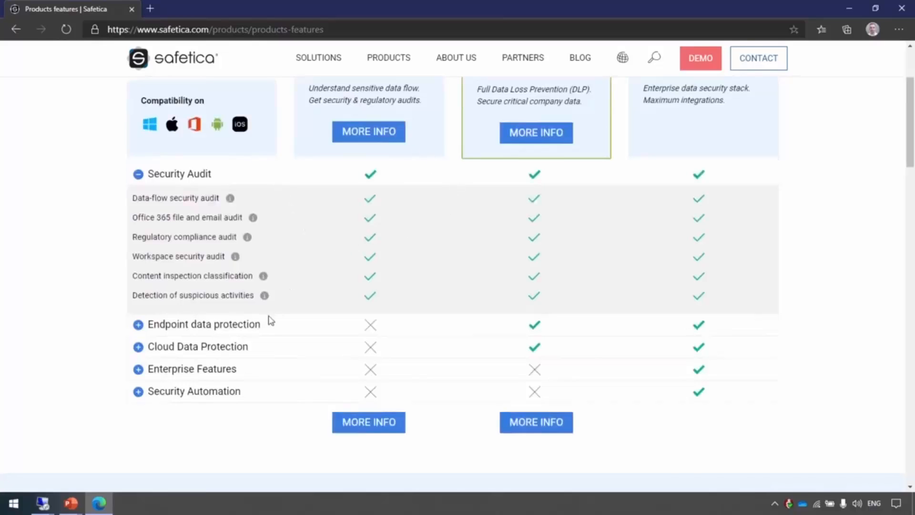
pyautogui.click(219, 330)
pyautogui.scroll(-3, 295, 333)
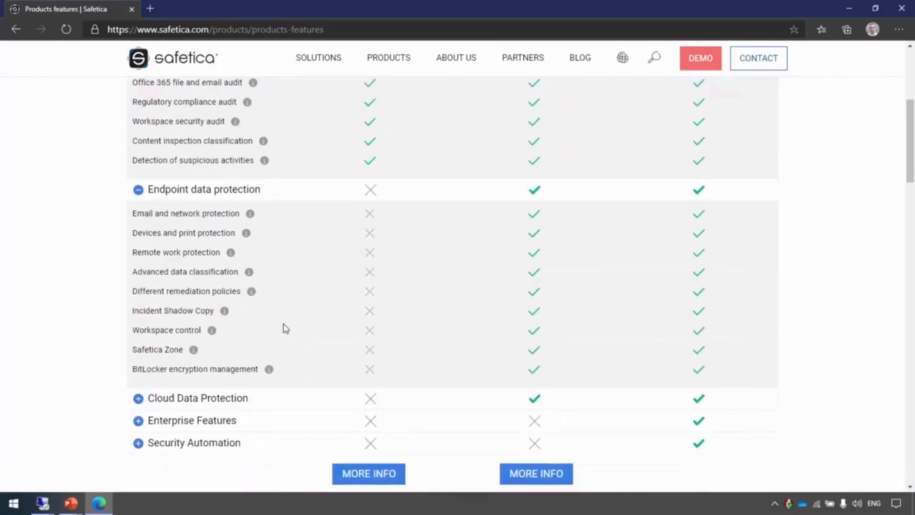
pyautogui.click(225, 402)
pyautogui.scroll(-3, 299, 348)
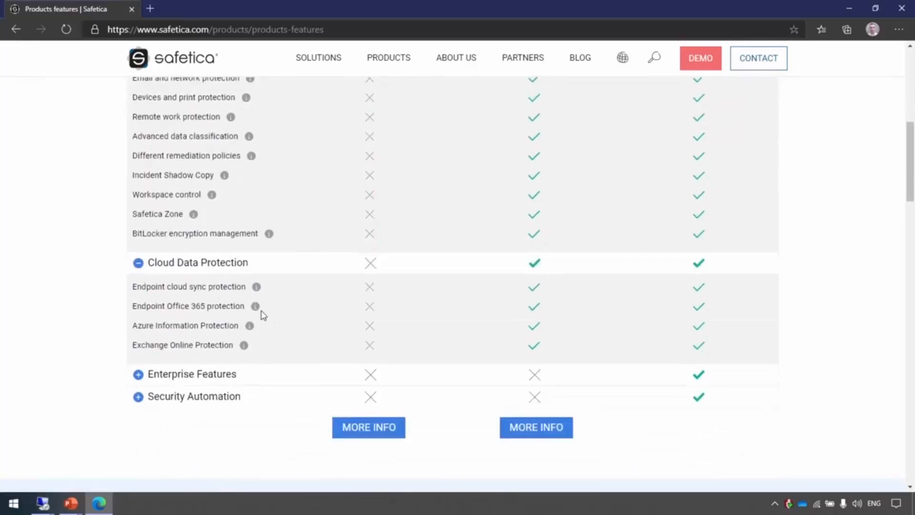
pyautogui.moveTo(253, 334)
pyautogui.scroll(8, 457, 342)
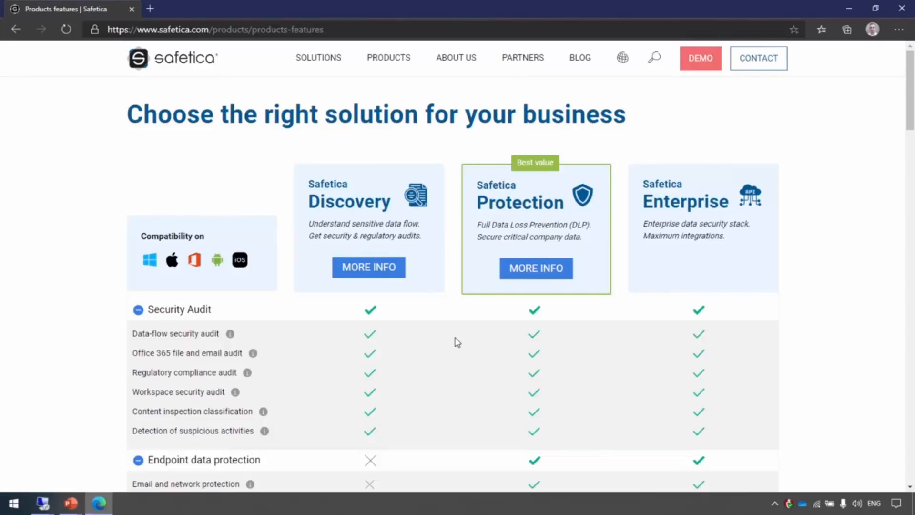
# Switch to the PowerPoint slide show and advance to the "Safetica Discovery & UEBA" slide
pyautogui.hotkey('alt', 'Tab')
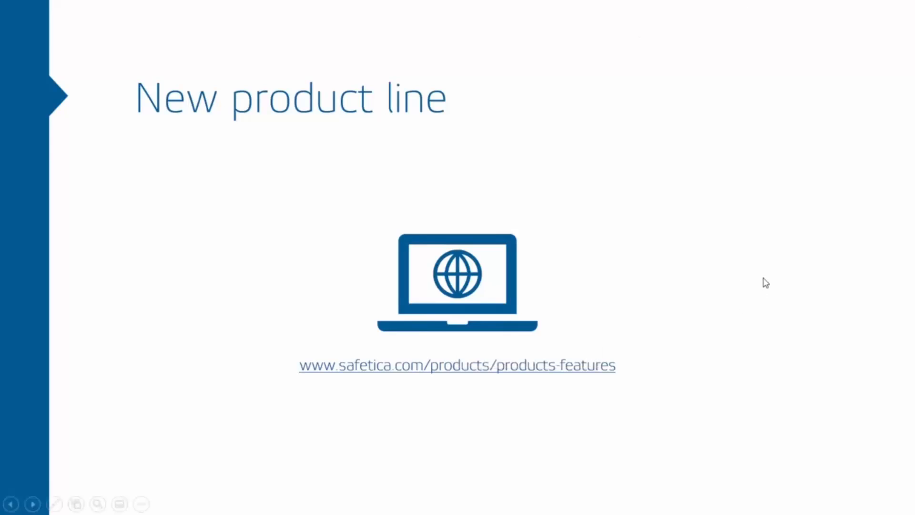
pyautogui.press('Right')
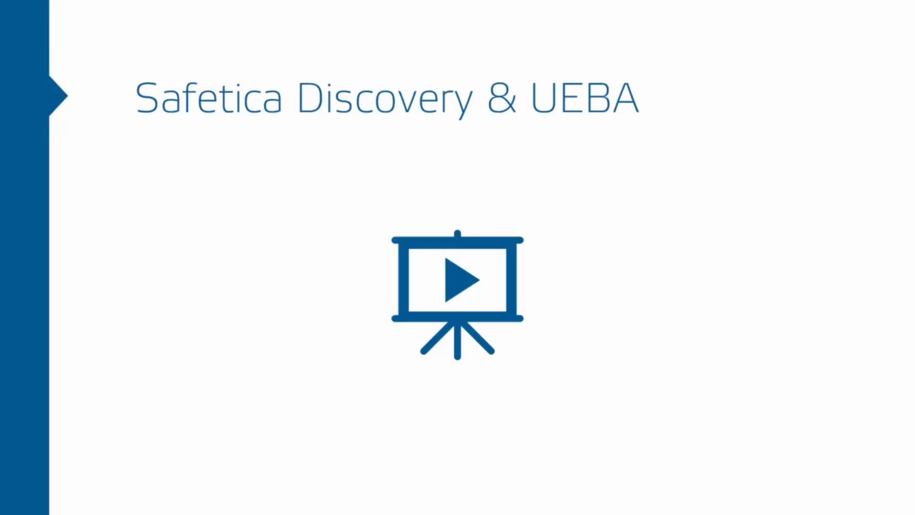
# Switch to the Remote Desktop session, enlarge it to full screen, and bring up the Safetica management console's dashboard
pyautogui.hotkey('alt', 'Tab')
pyautogui.hotkey('alt', 'Tab')
pyautogui.hotkey('alt', 'Tab')
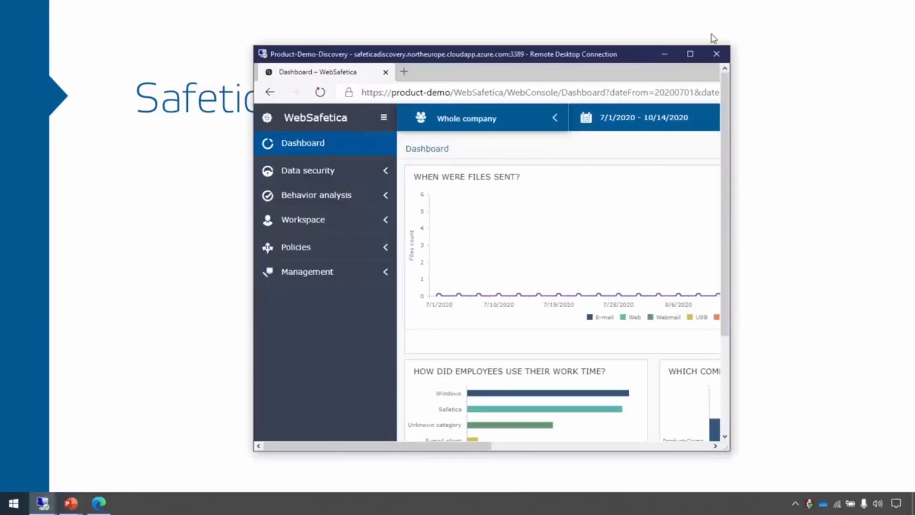
pyautogui.doubleClick(629, 55)
pyautogui.click(92, 509)
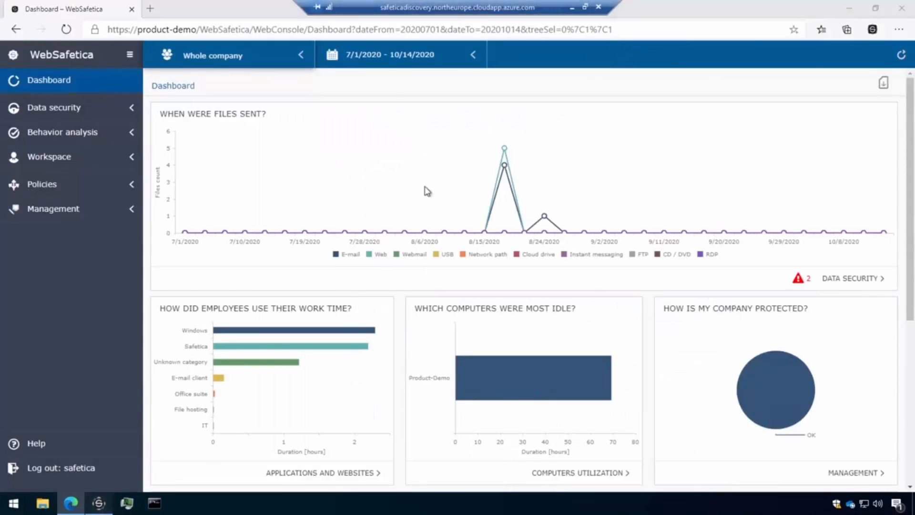
pyautogui.click(45, 47)
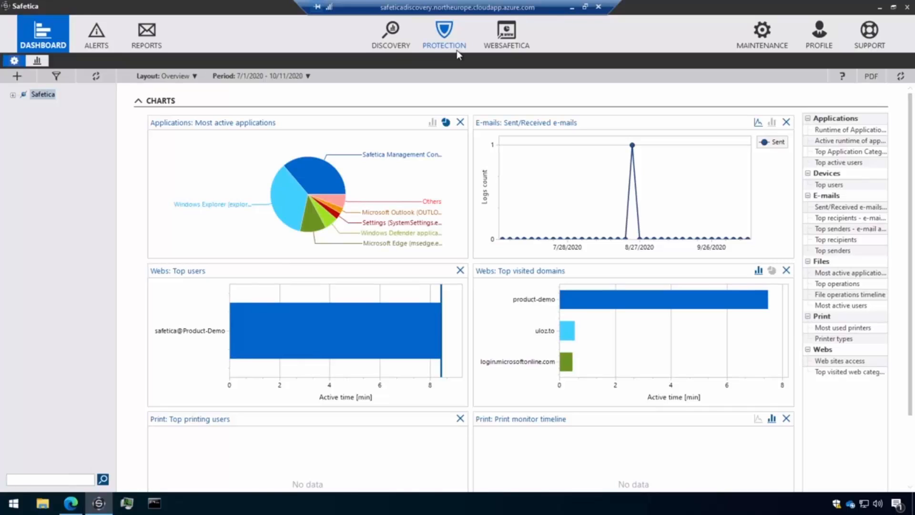
# View the Protection section, and open the Discovery functions settings to review the global and user monitoring options
pyautogui.click(445, 36)
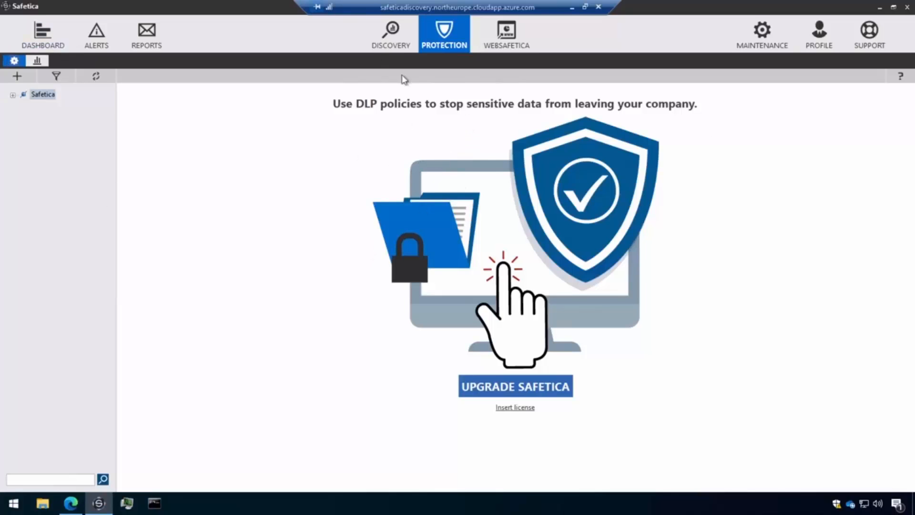
pyautogui.click(390, 36)
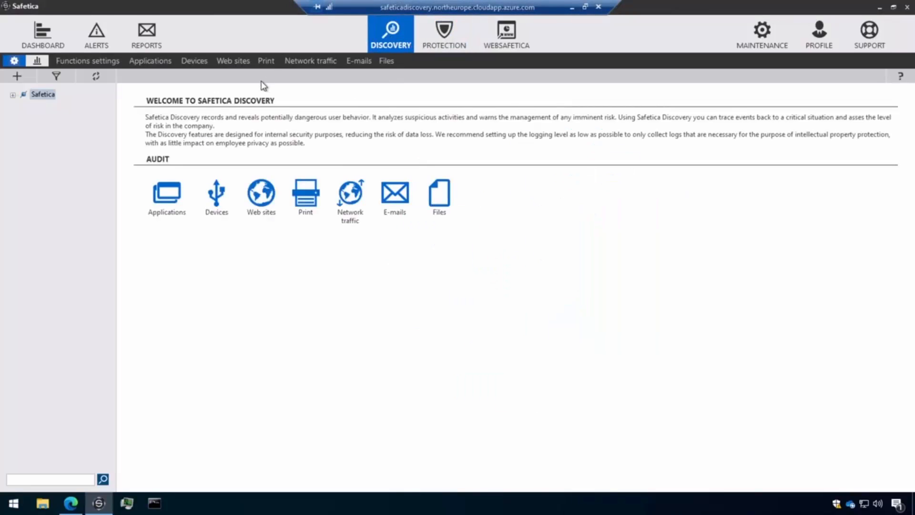
pyautogui.click(88, 62)
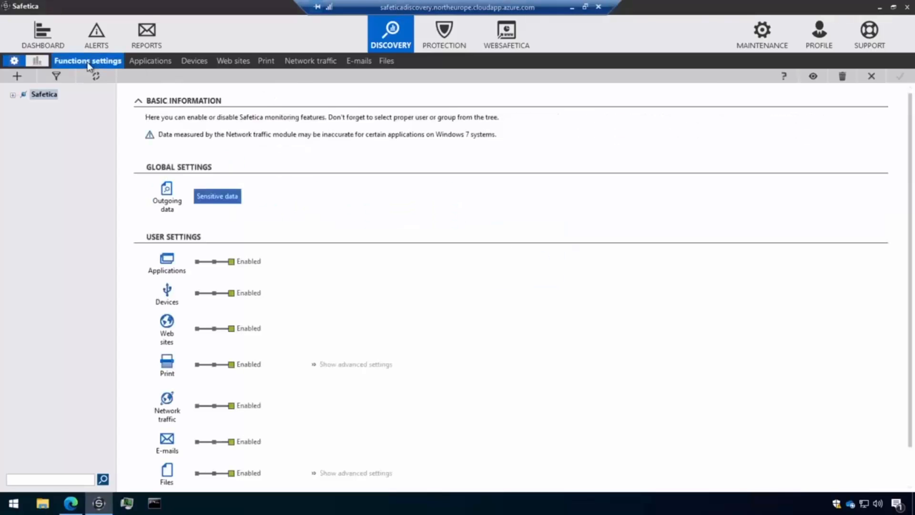
pyautogui.scroll(-1, 327, 203)
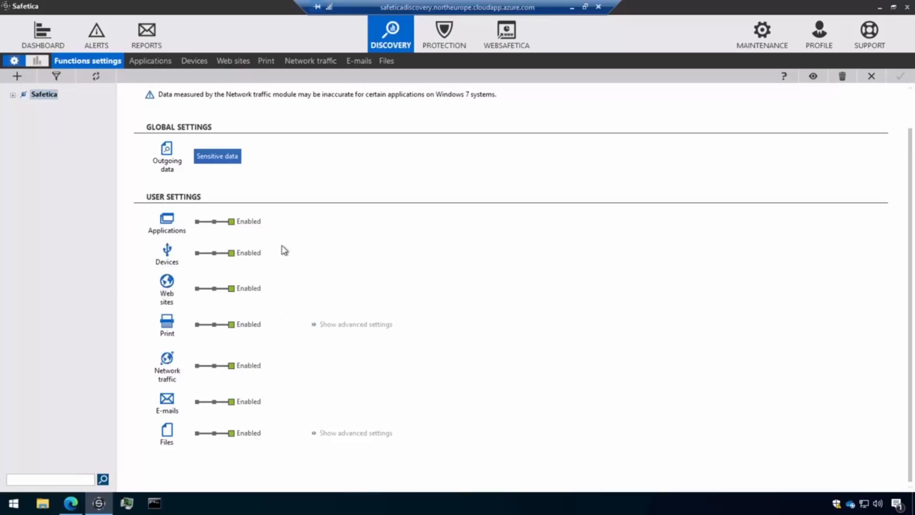
pyautogui.scroll(1, 283, 237)
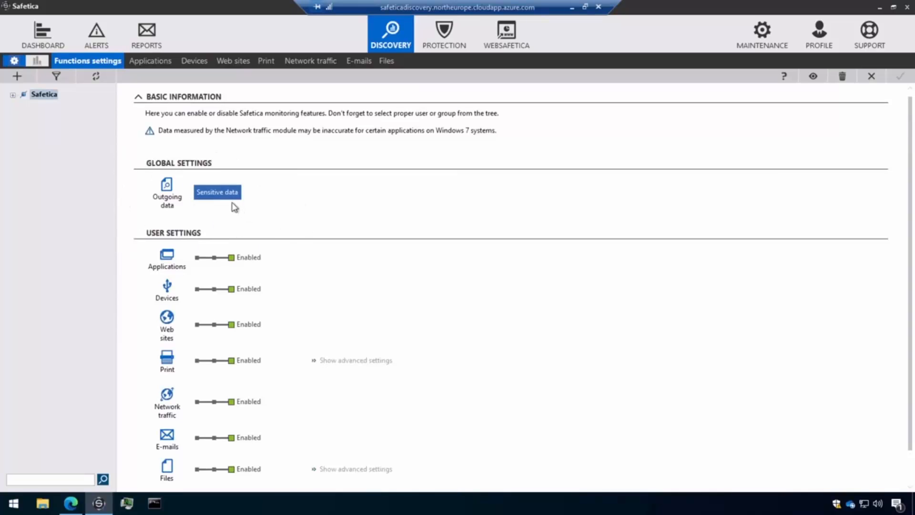
# Open the sensitive data settings for outgoing data and view the details of the Financial data and Internal categories
pyautogui.click(213, 193)
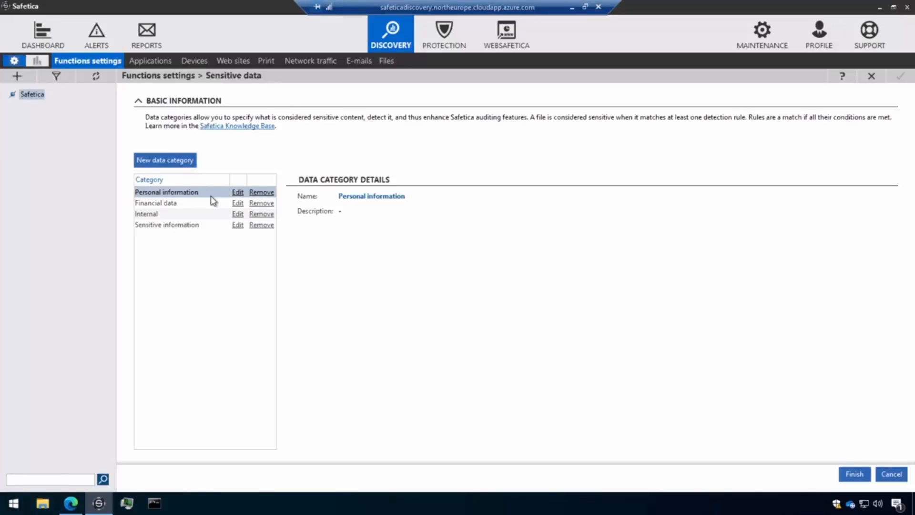
pyautogui.click(178, 204)
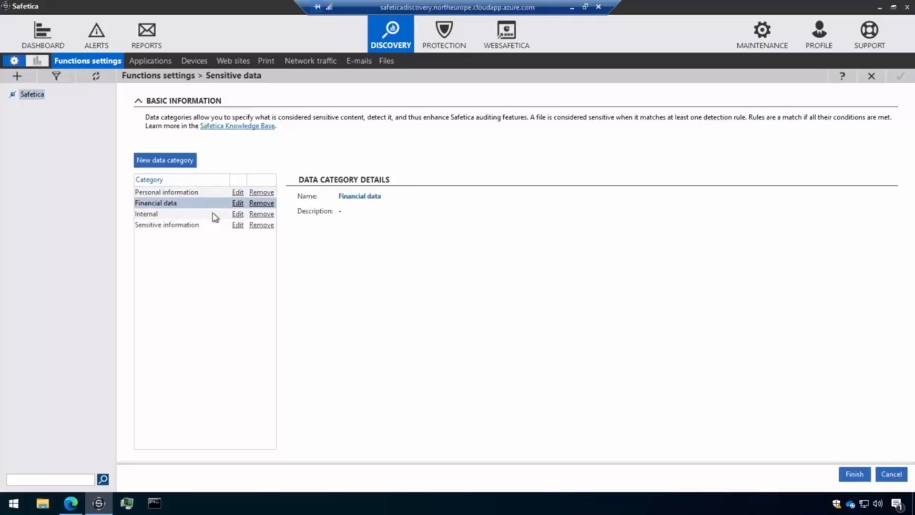
pyautogui.click(170, 214)
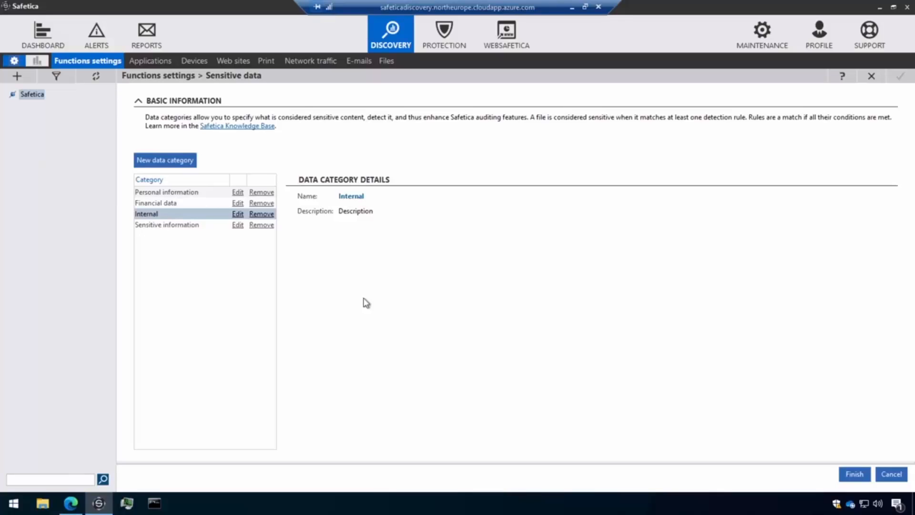
# Start a new data category with a detection rule covering Polish passport numbers and Swedish national identification numbers
pyautogui.click(168, 162)
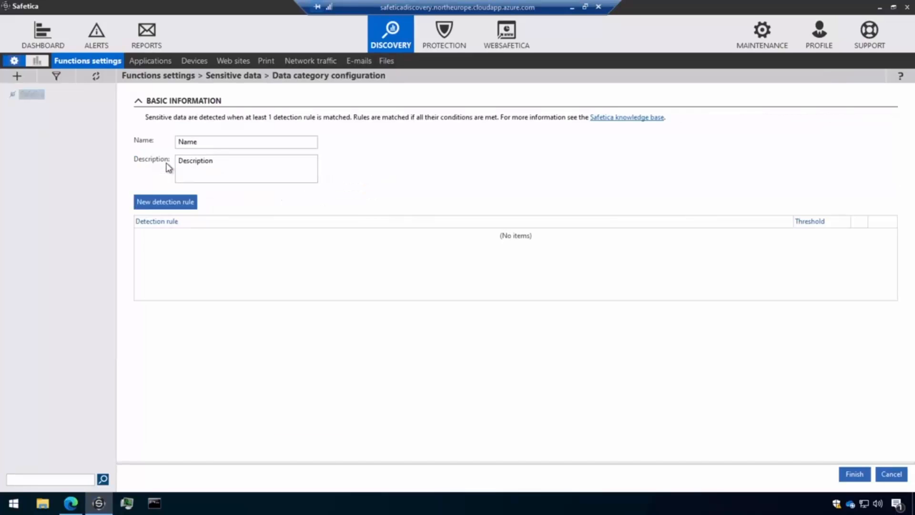
pyautogui.click(174, 203)
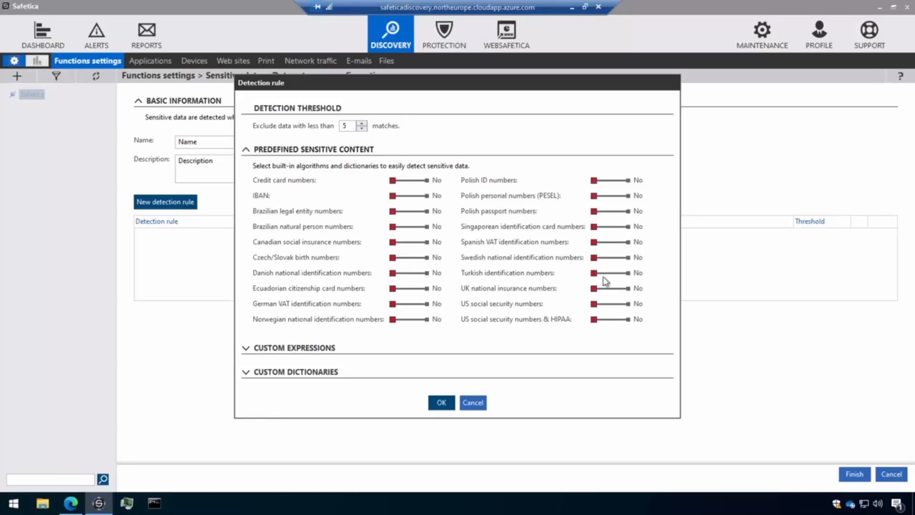
pyautogui.click(628, 213)
pyautogui.click(630, 259)
# Look through the rule's custom expressions and custom dictionaries, and discard the new rule, the data category and the sensitive data changes
pyautogui.click(323, 348)
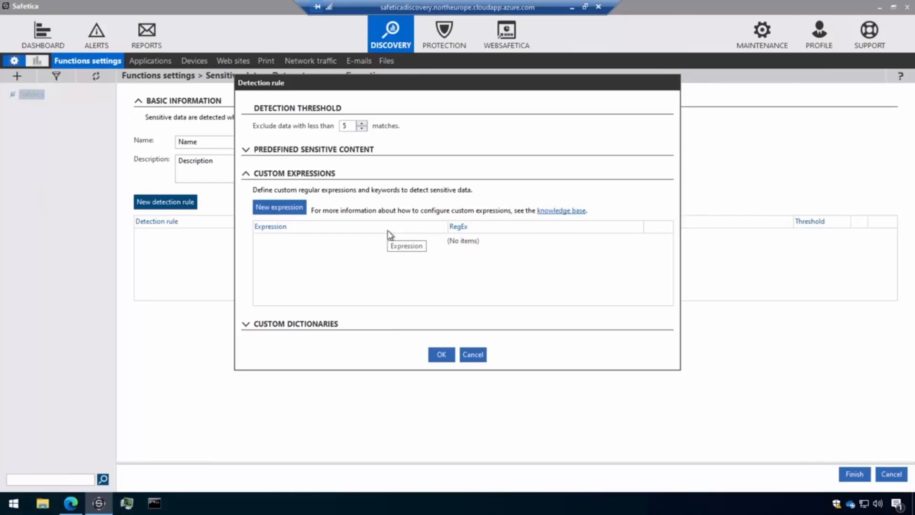
pyautogui.click(310, 327)
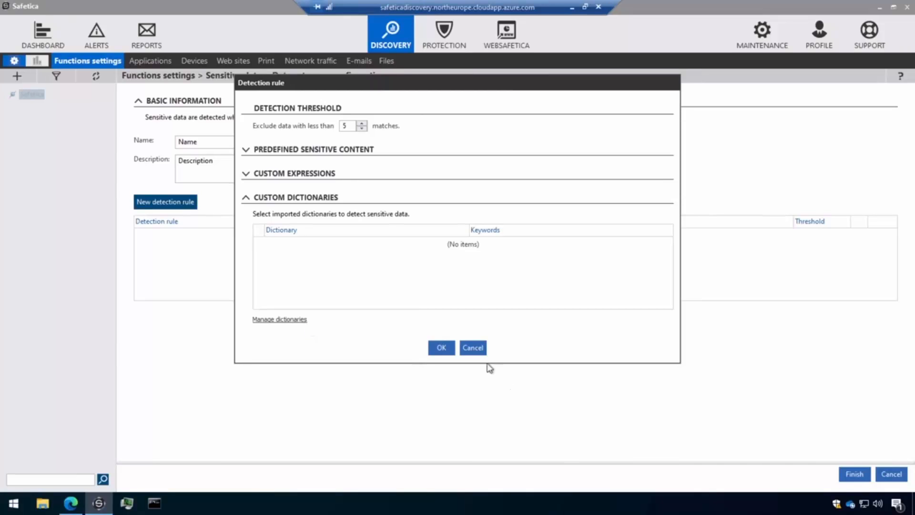
pyautogui.click(473, 348)
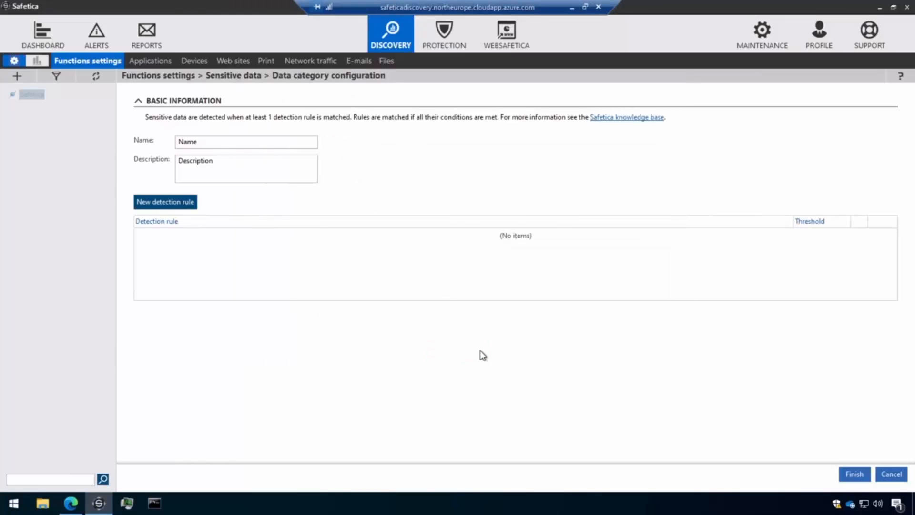
pyautogui.click(894, 474)
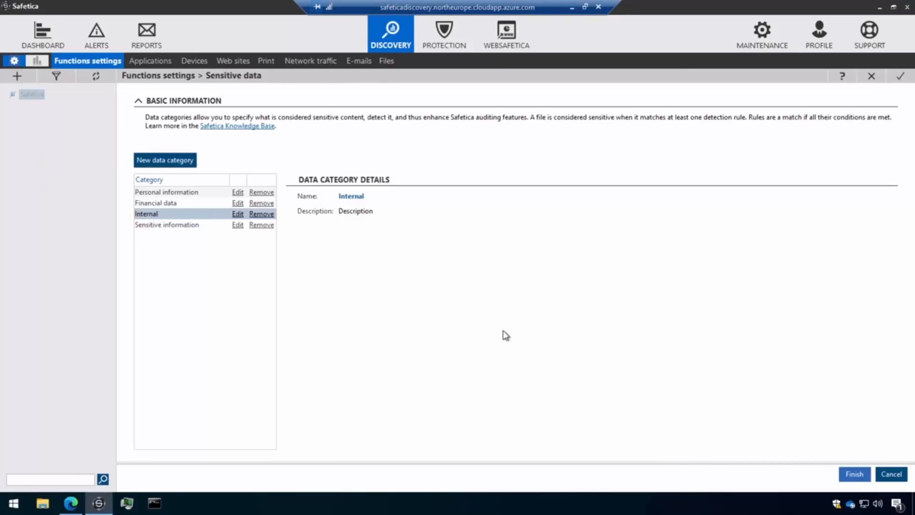
pyautogui.click(891, 474)
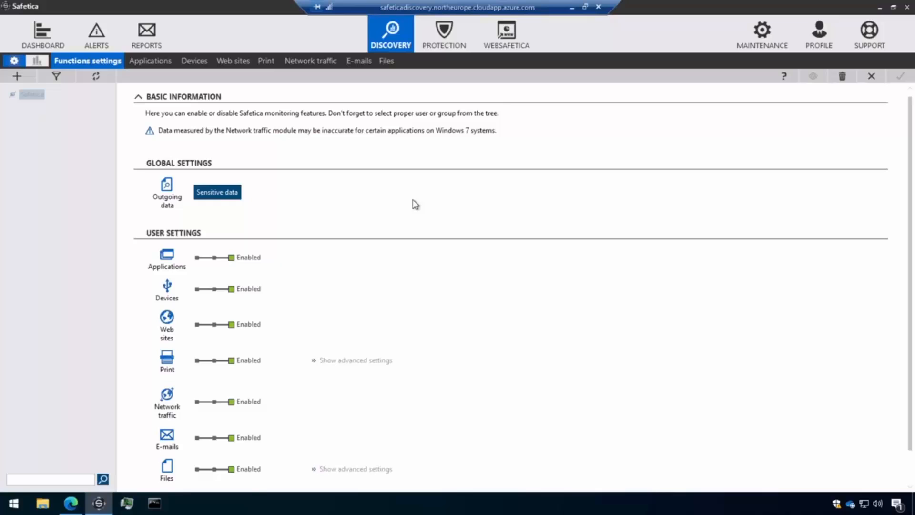
# Open the Files records in Discovery, collapse the charts, and add the Data category column to the records table
pyautogui.click(387, 60)
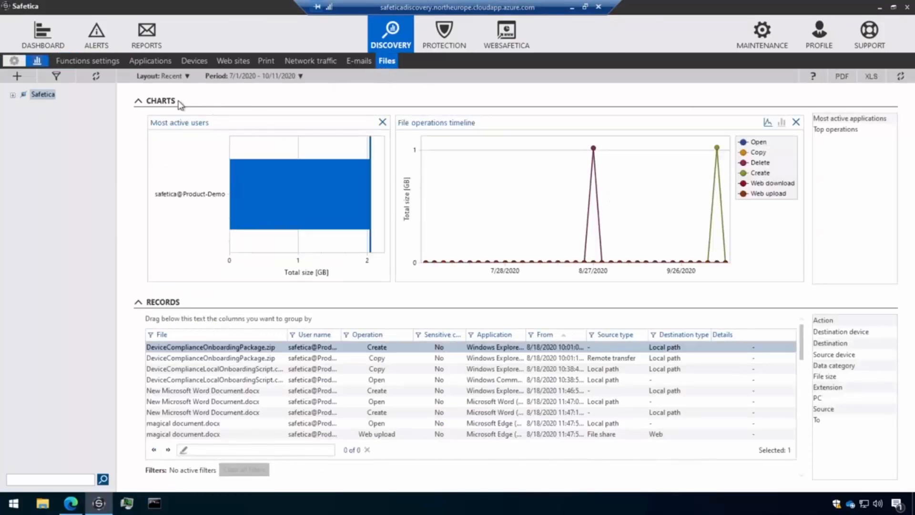
pyautogui.click(183, 103)
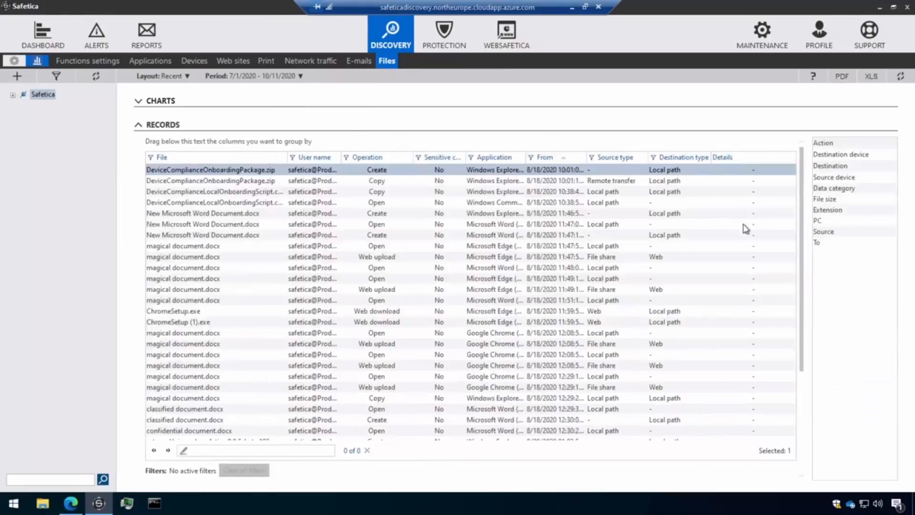
pyautogui.moveTo(827, 190); pyautogui.dragTo(791, 166)
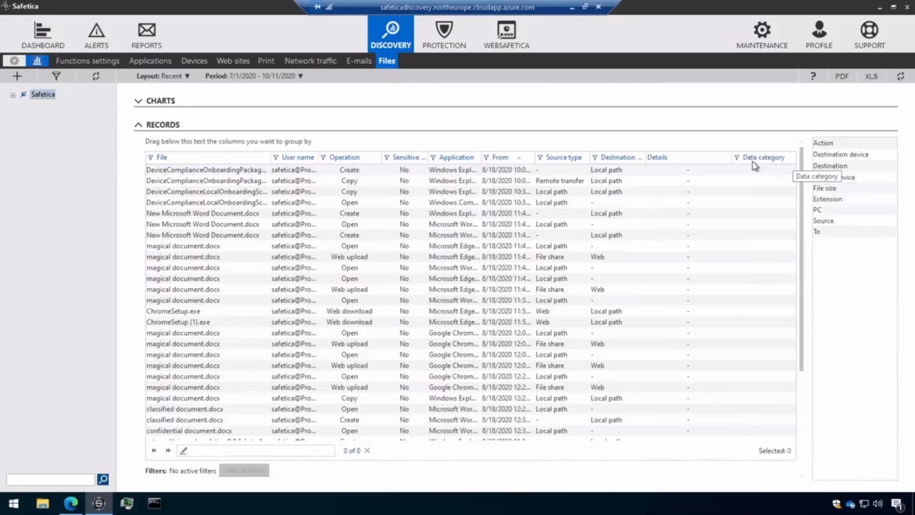
# Filter the file records to those whose data category contains "financial"
pyautogui.scroll(-4, 205, 210)
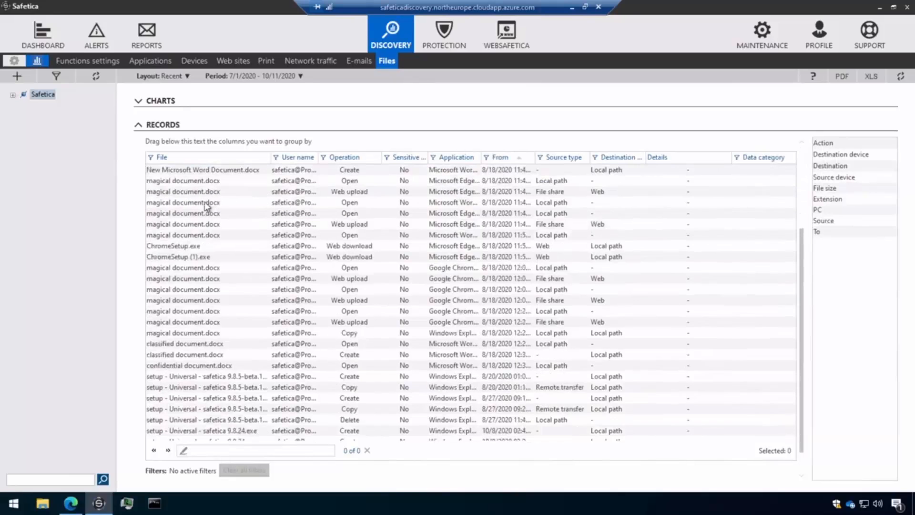
pyautogui.scroll(4, 212, 391)
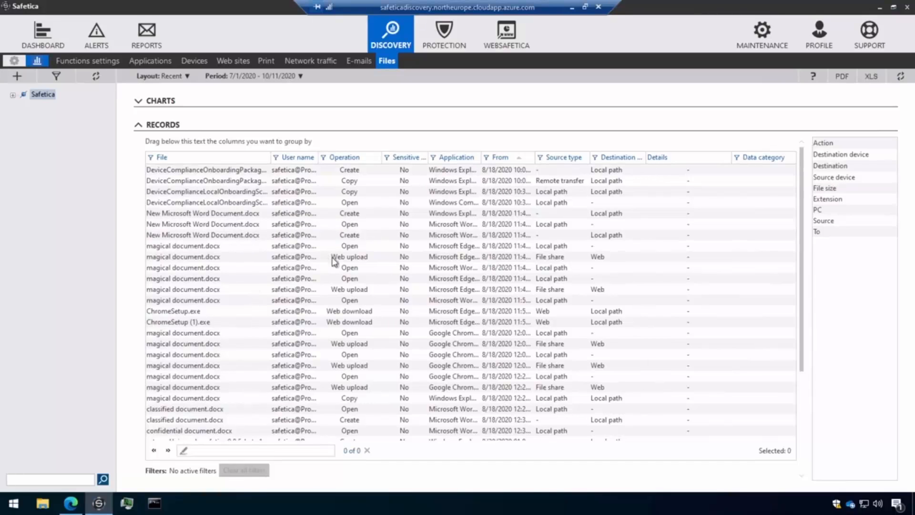
pyautogui.click(739, 159)
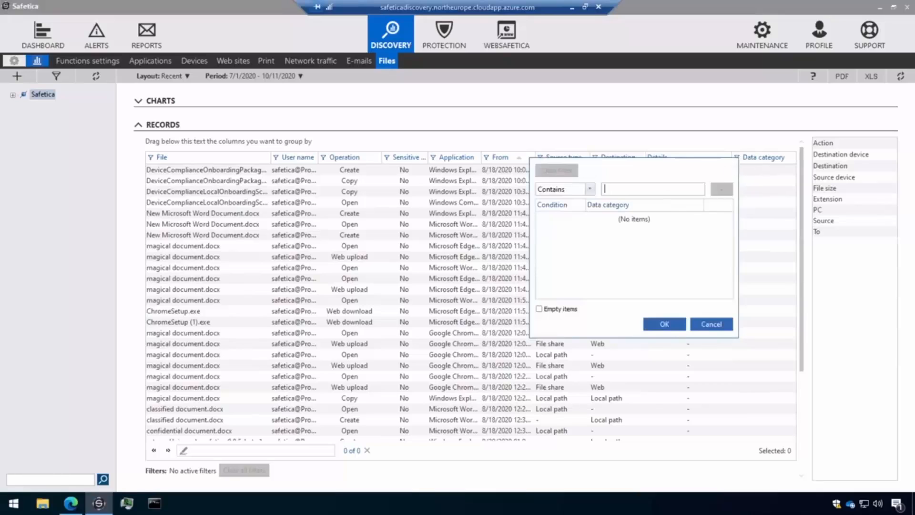
pyautogui.write('financial')
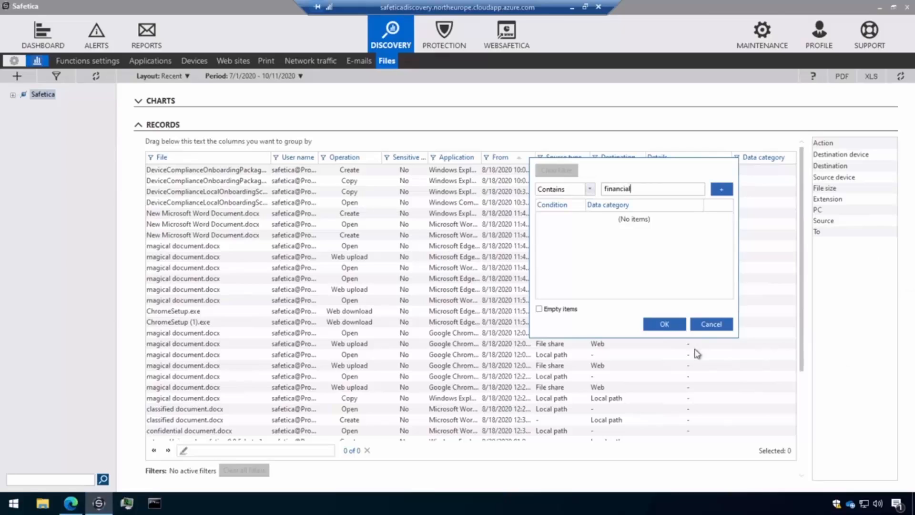
pyautogui.click(675, 328)
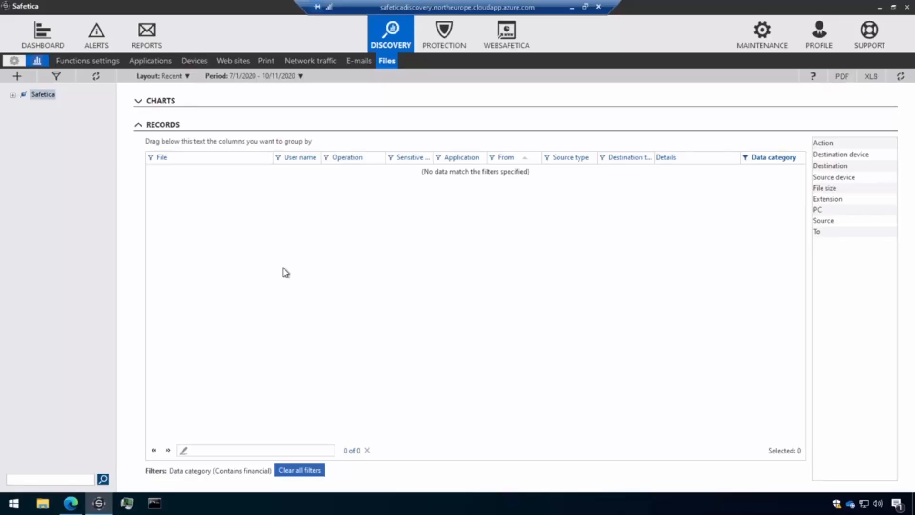
# Switch to WebSafetica and review the charts and activity records in the Workspace section's Applications and websites view
pyautogui.click(71, 502)
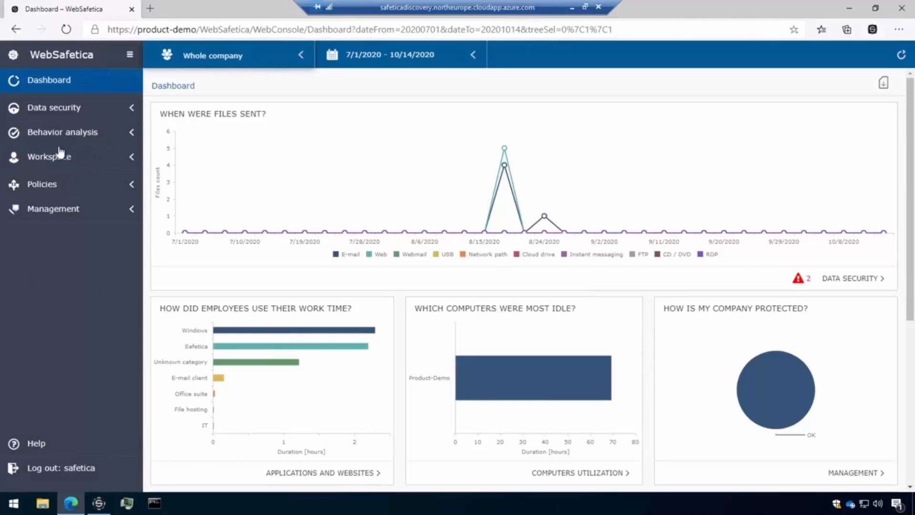
pyautogui.click(79, 167)
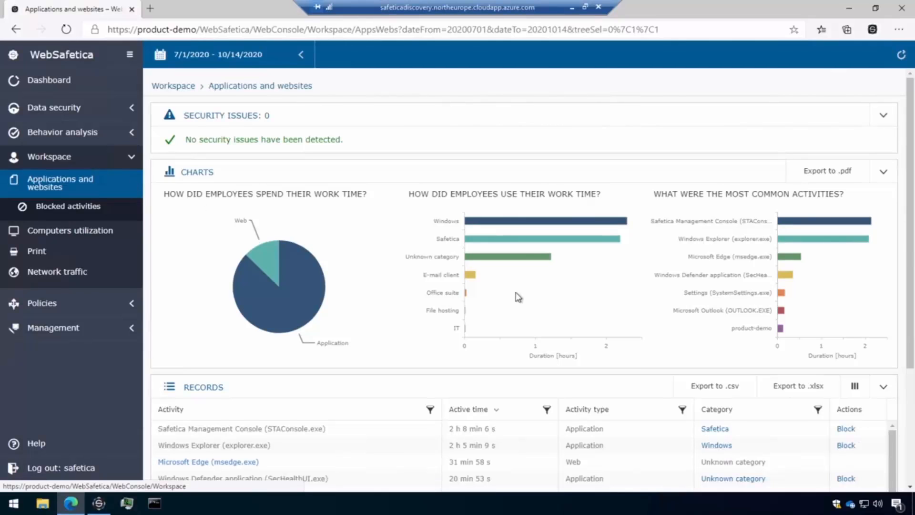
pyautogui.scroll(-5, 423, 271)
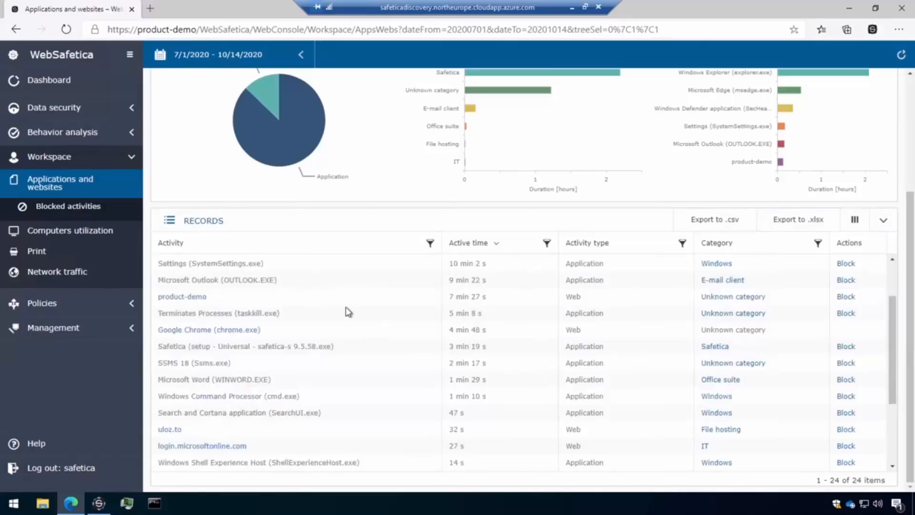
pyautogui.scroll(-3, 325, 304)
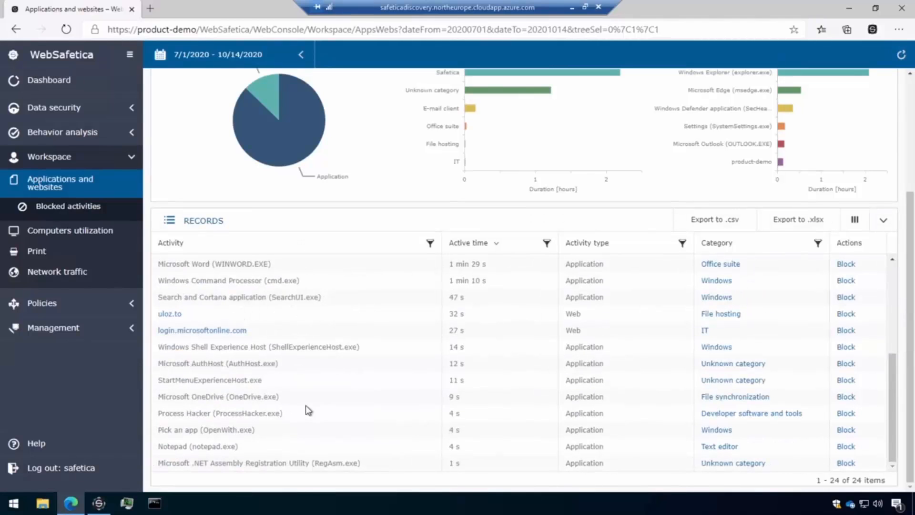
pyautogui.scroll(5, 319, 396)
pyautogui.scroll(3, 373, 337)
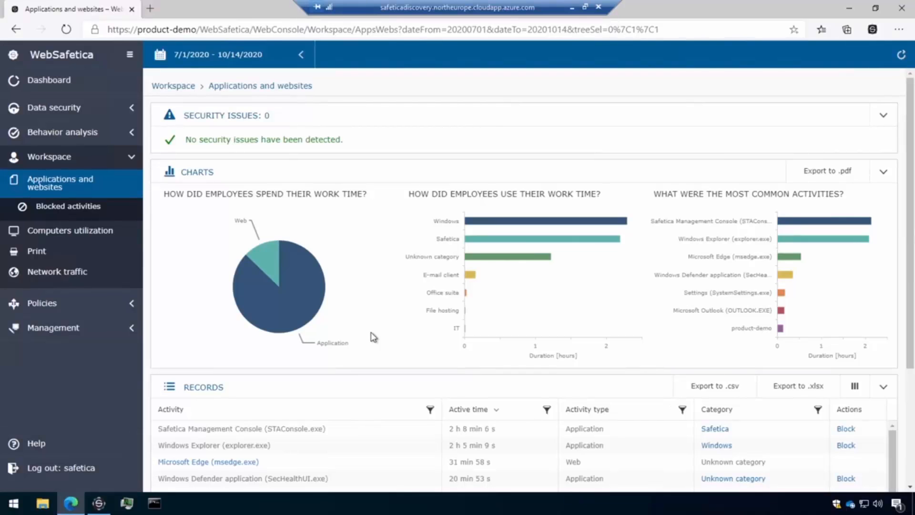
# Look through the Computers utilization, Print and Network traffic views of the Workspace section
pyautogui.click(53, 231)
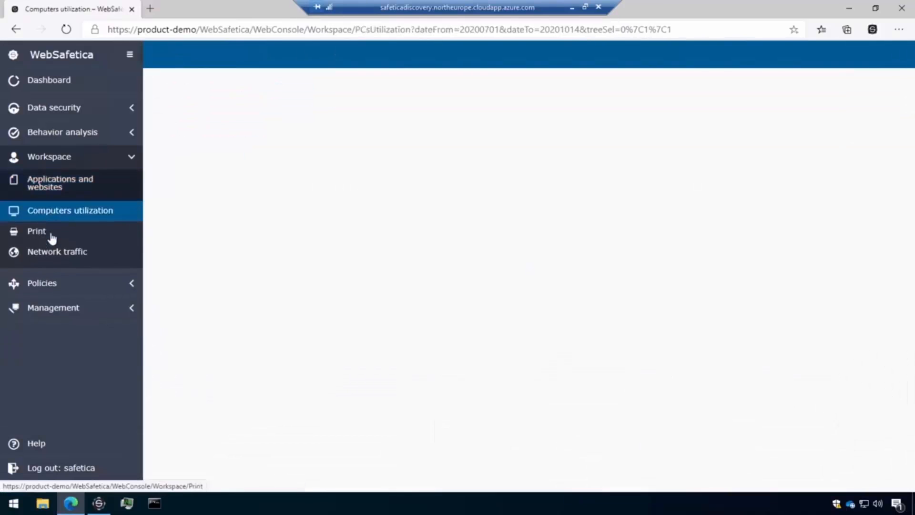
pyautogui.click(84, 233)
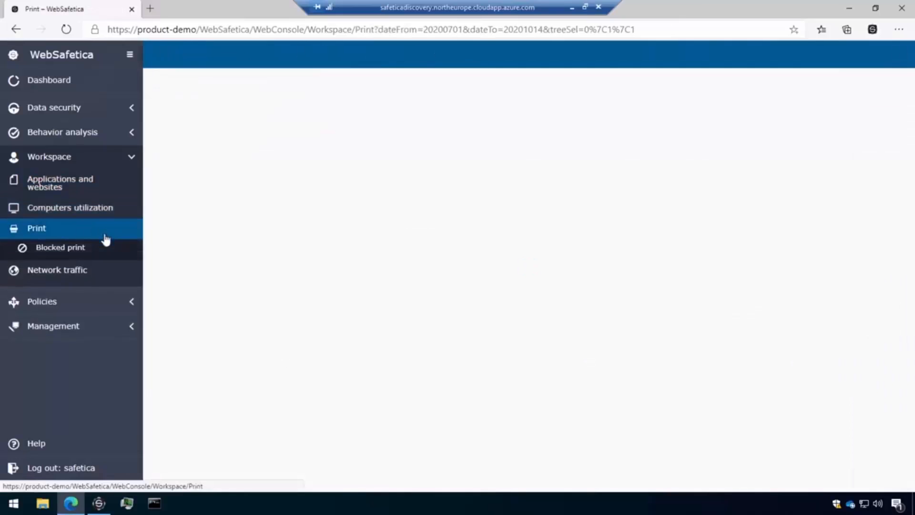
pyautogui.click(90, 272)
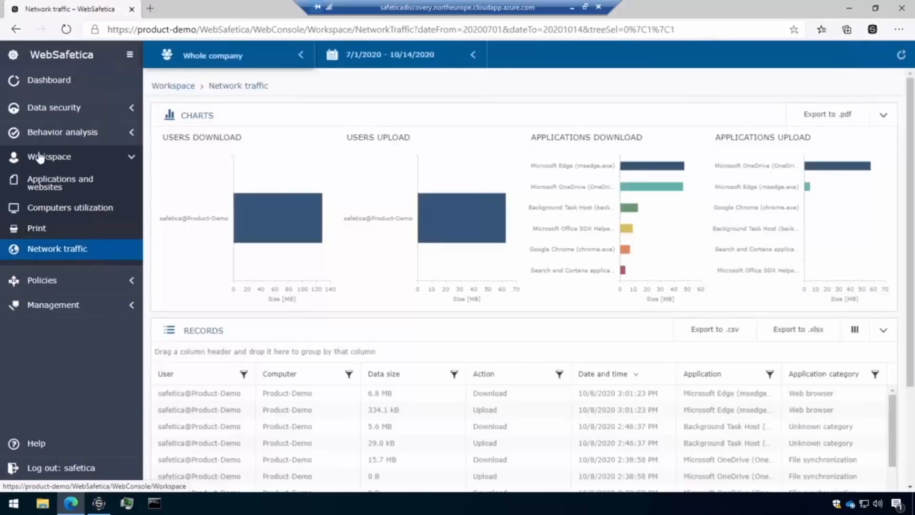
pyautogui.click(79, 161)
# Examine the outgoing data records under Data security's Dataflow and look at the sensitivity column's filter options without applying a filter
pyautogui.click(86, 114)
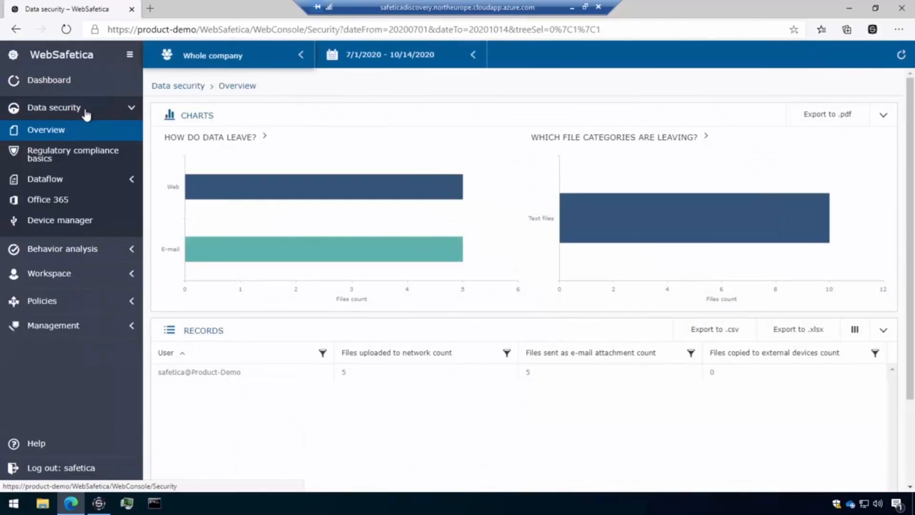
pyautogui.click(72, 179)
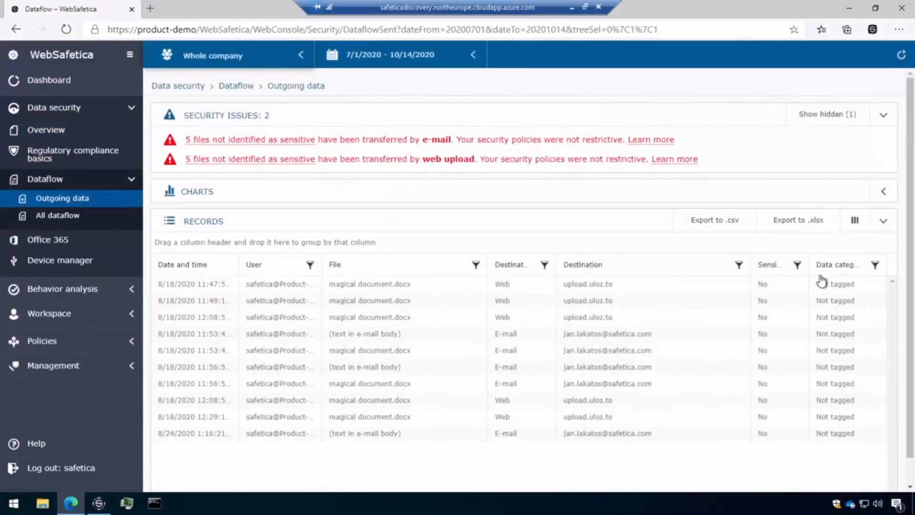
pyautogui.click(797, 265)
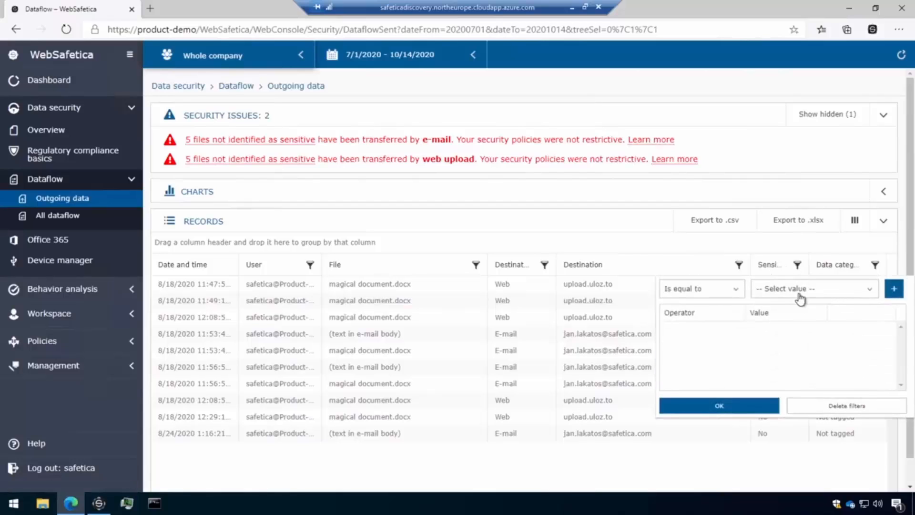
pyautogui.click(801, 288)
pyautogui.click(856, 409)
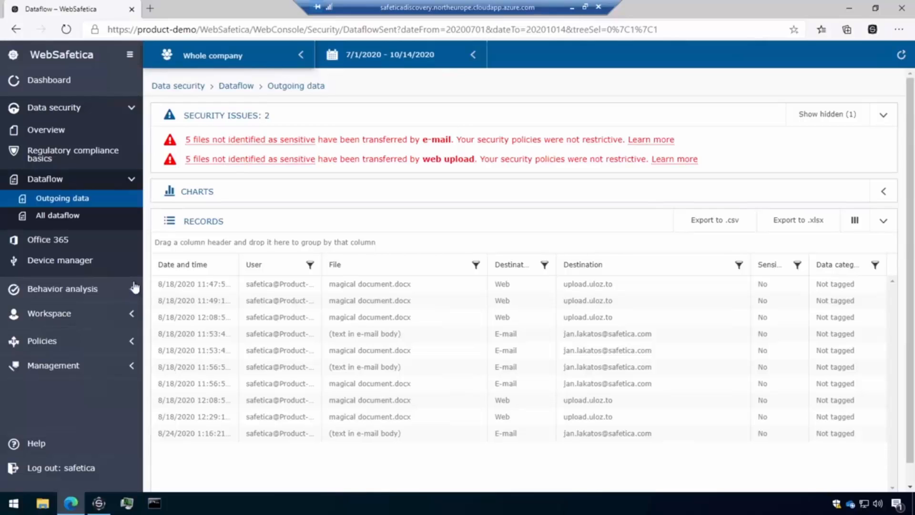
# Examine the Behavior analysis overview and the charts and records of the Users activity view
pyautogui.click(91, 289)
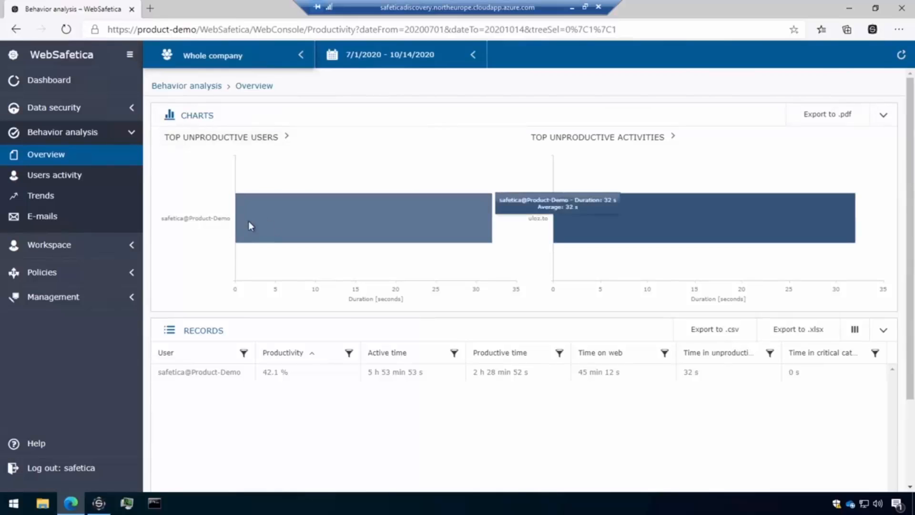
pyautogui.scroll(-2, 253, 267)
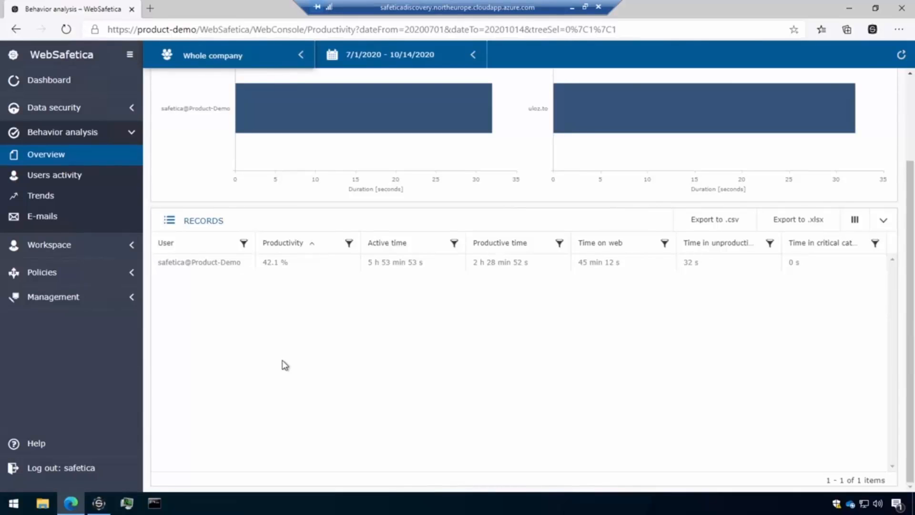
pyautogui.scroll(1, 196, 274)
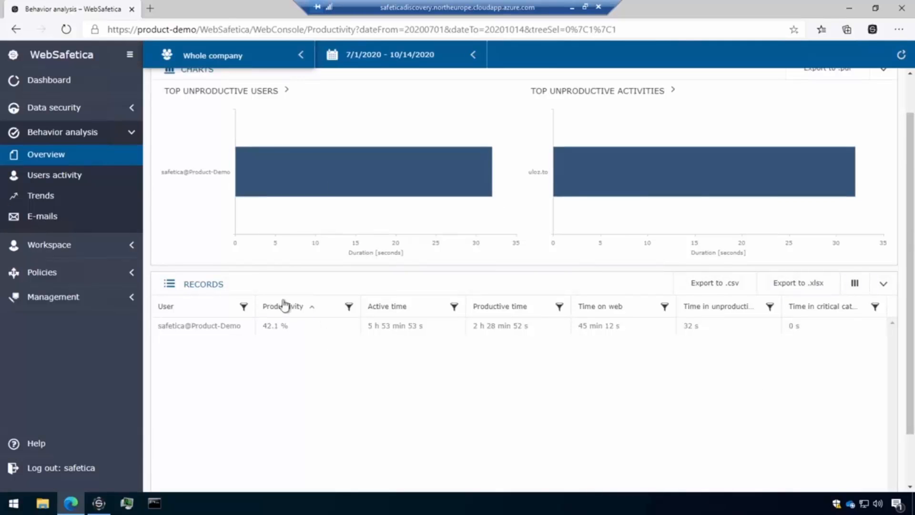
pyautogui.click(82, 178)
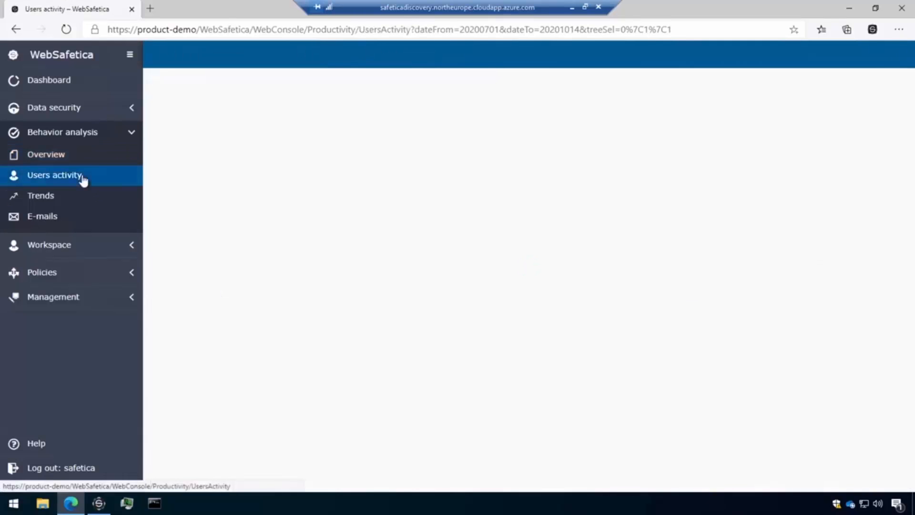
pyautogui.scroll(-2, 396, 162)
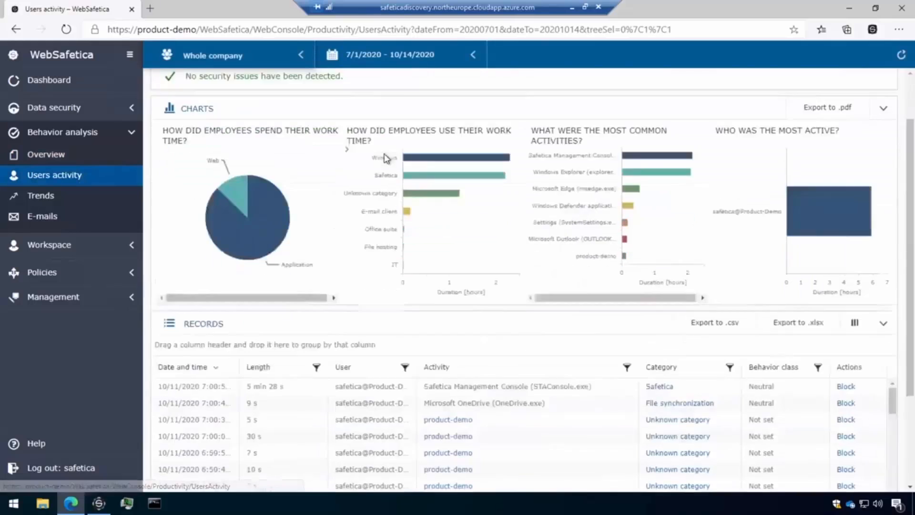
pyautogui.scroll(-2, 391, 271)
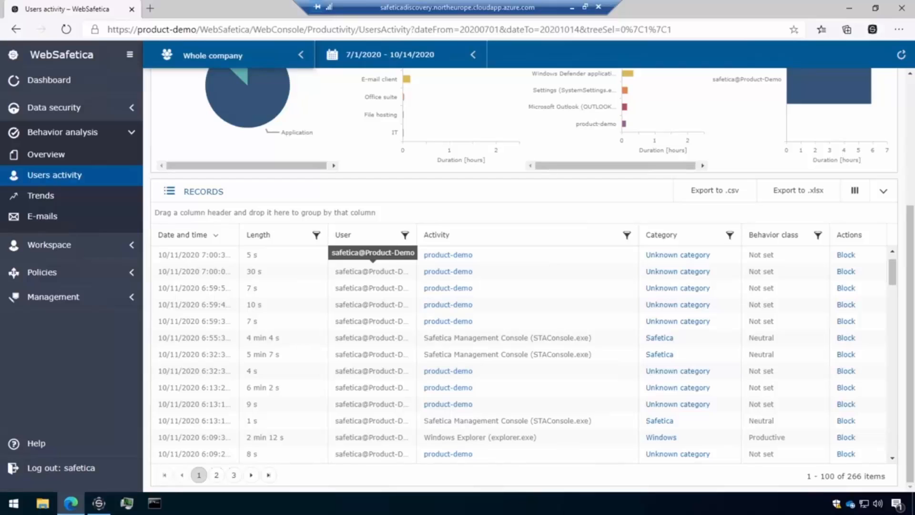
# View the Behavior analysis trends and e-mail records, return to its overview and collapse the Behavior analysis section
pyautogui.click(68, 199)
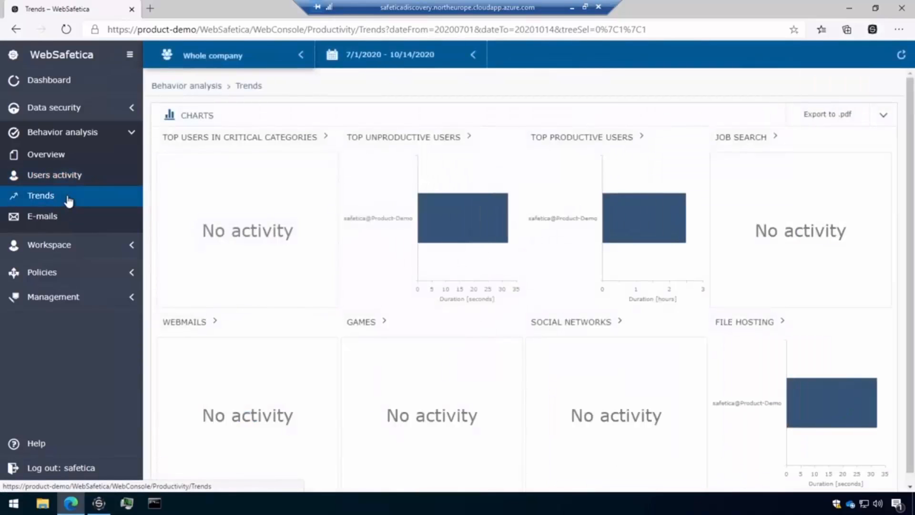
pyautogui.click(69, 217)
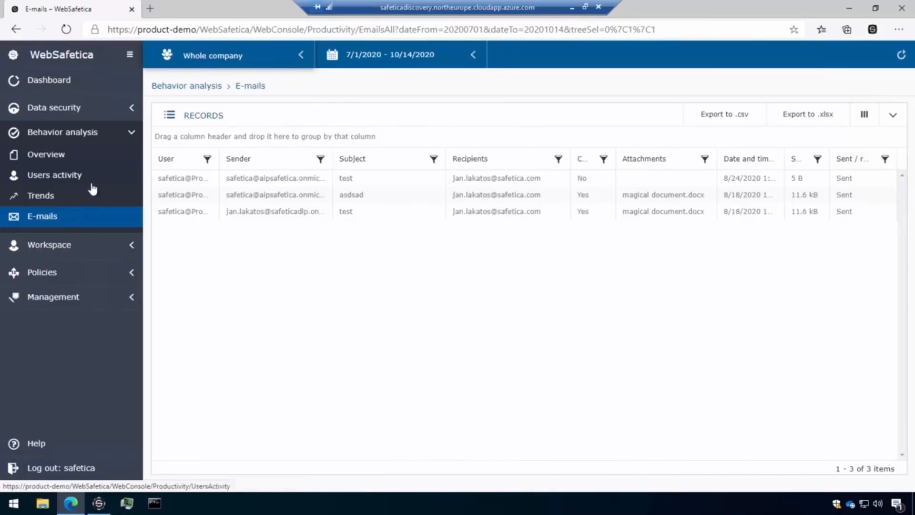
pyautogui.click(88, 161)
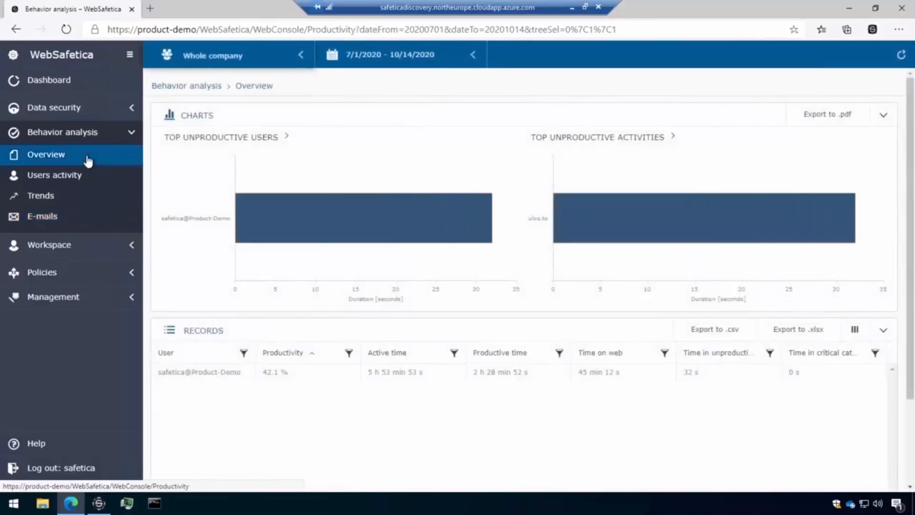
pyautogui.click(130, 133)
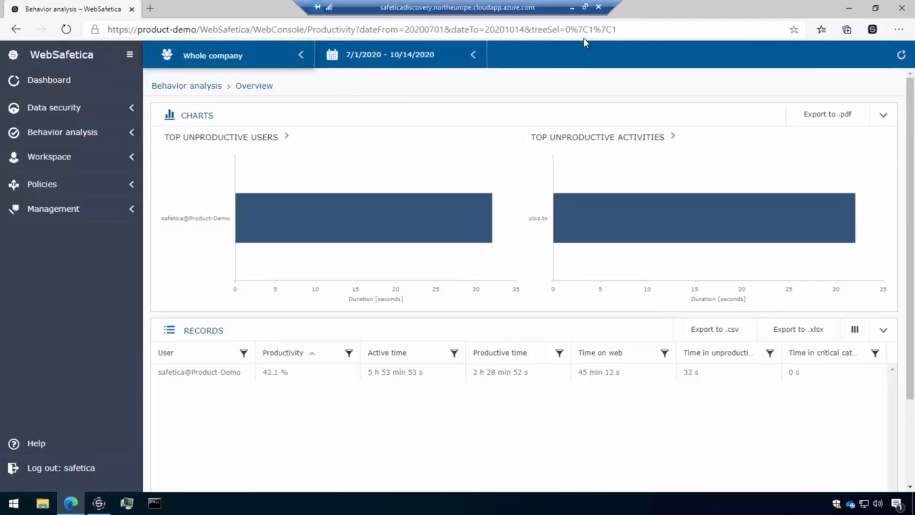
# Leave the remote desktop session and advance the presentation to the "Improved incident detection" slide
pyautogui.click(585, 6)
pyautogui.click(191, 139)
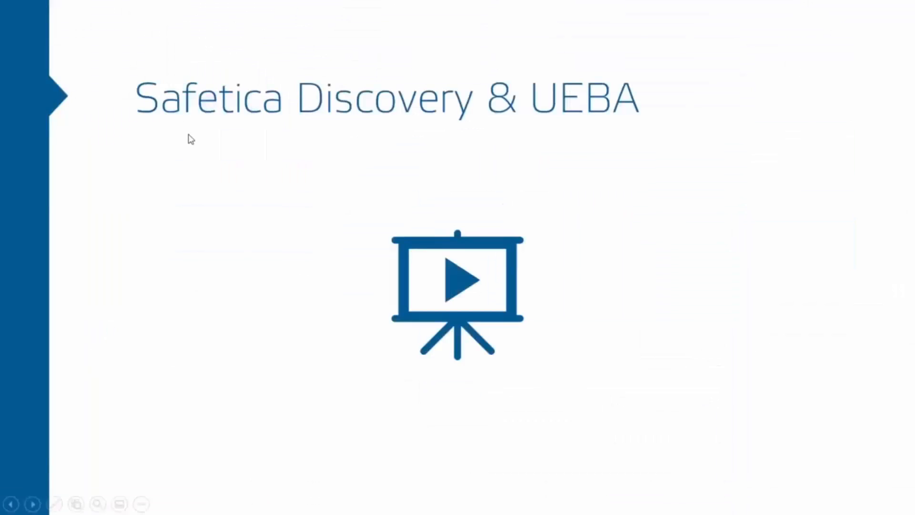
pyautogui.click(191, 139)
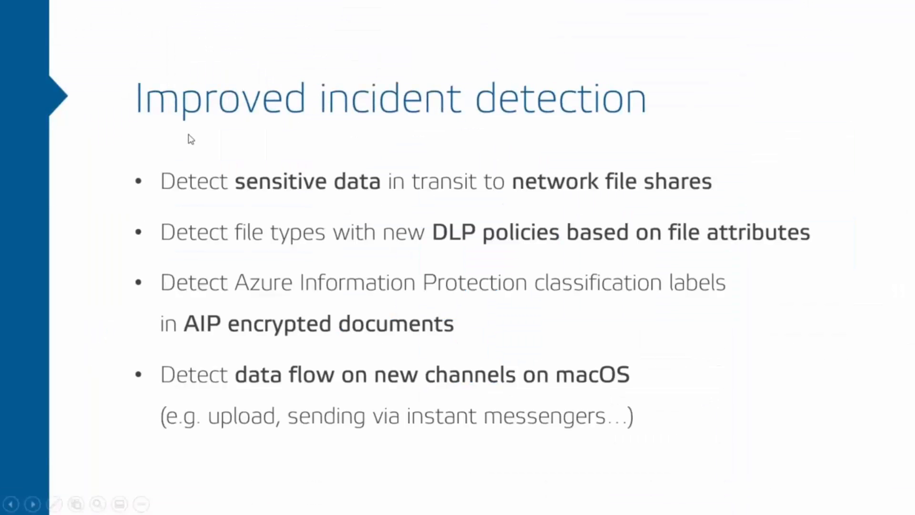
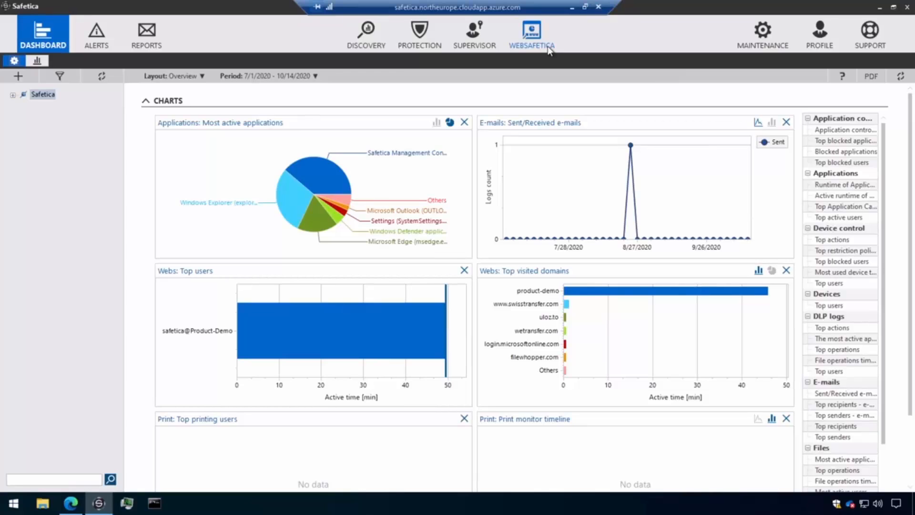
# In Protection's data categories, create a category based on File properties, keeping the placeholder name and description
pyautogui.click(484, 49)
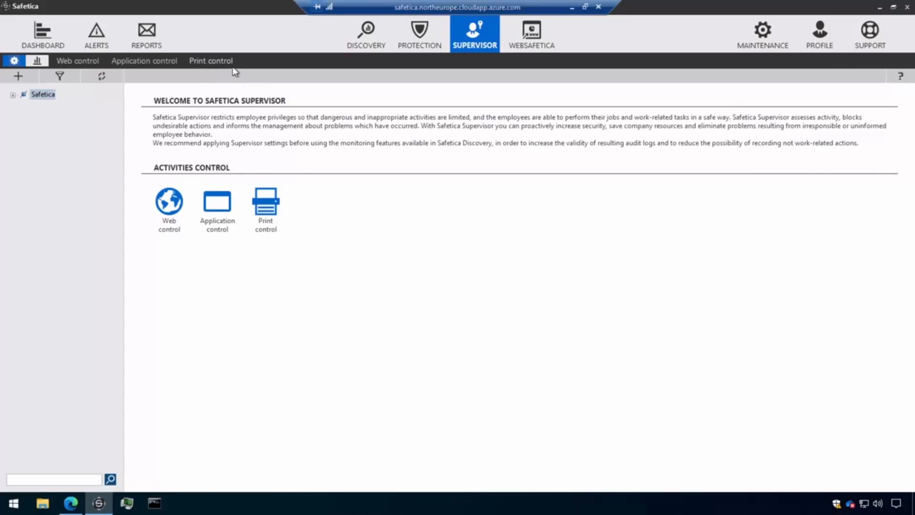
pyautogui.click(418, 49)
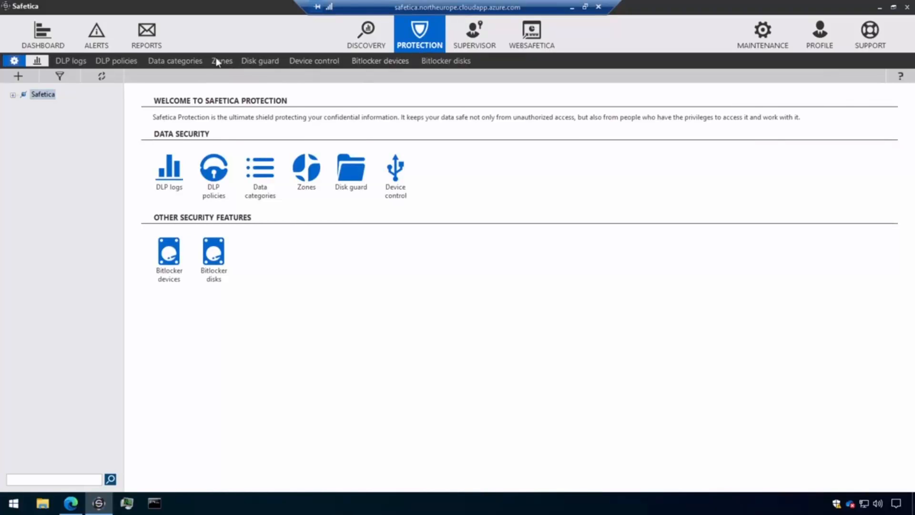
pyautogui.click(192, 64)
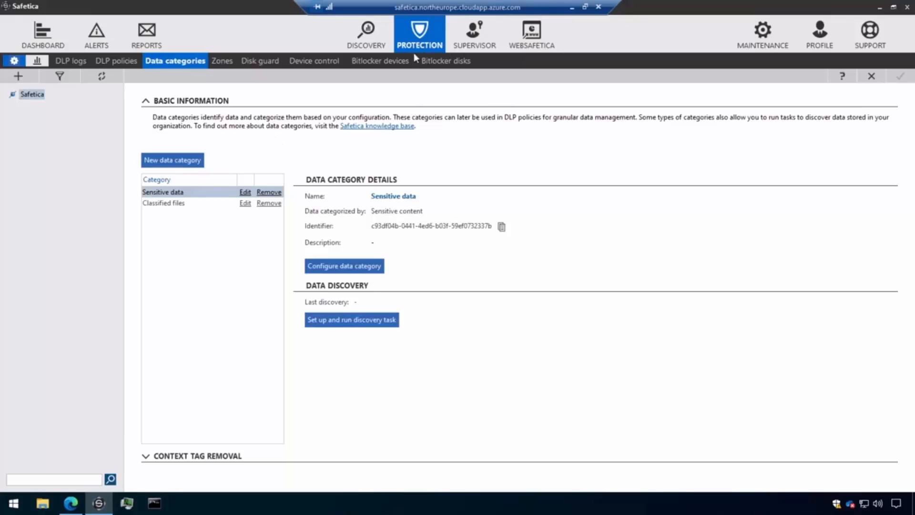
pyautogui.click(180, 162)
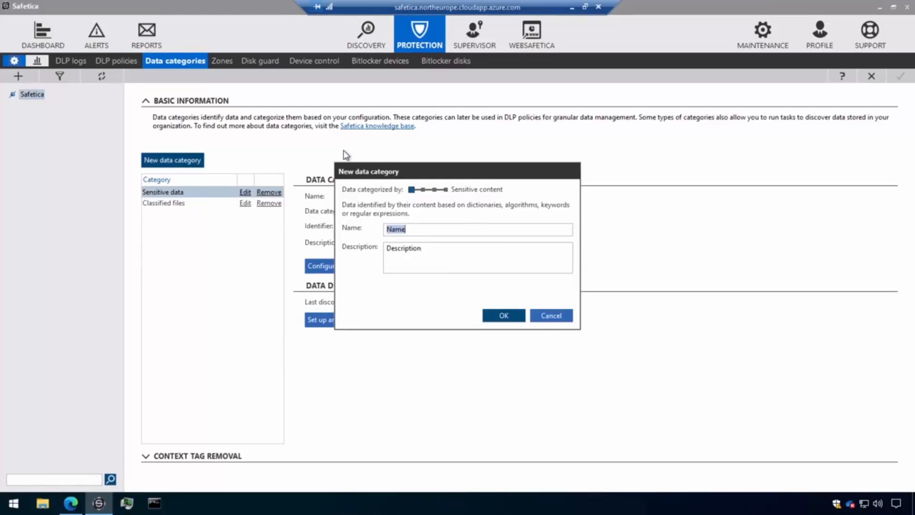
pyautogui.click(447, 192)
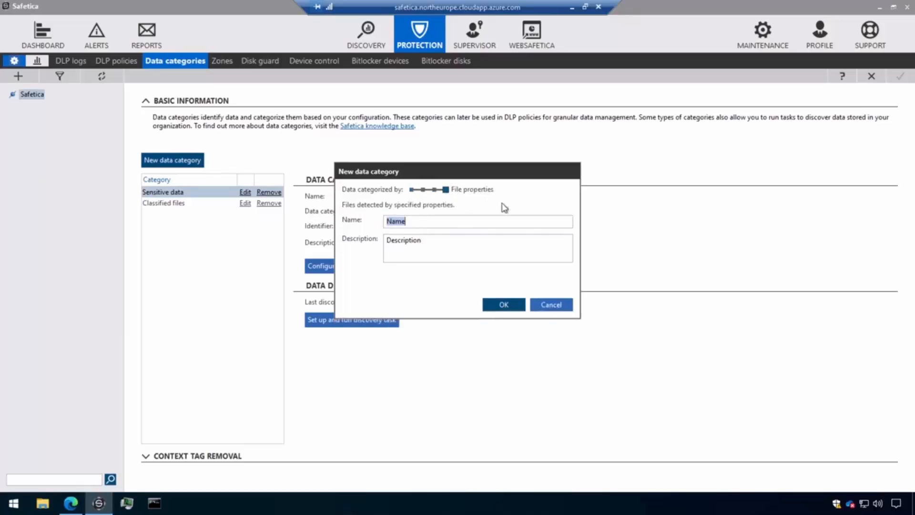
pyautogui.click(445, 222)
pyautogui.hotkey('ctrl', 'a')
pyautogui.click(512, 308)
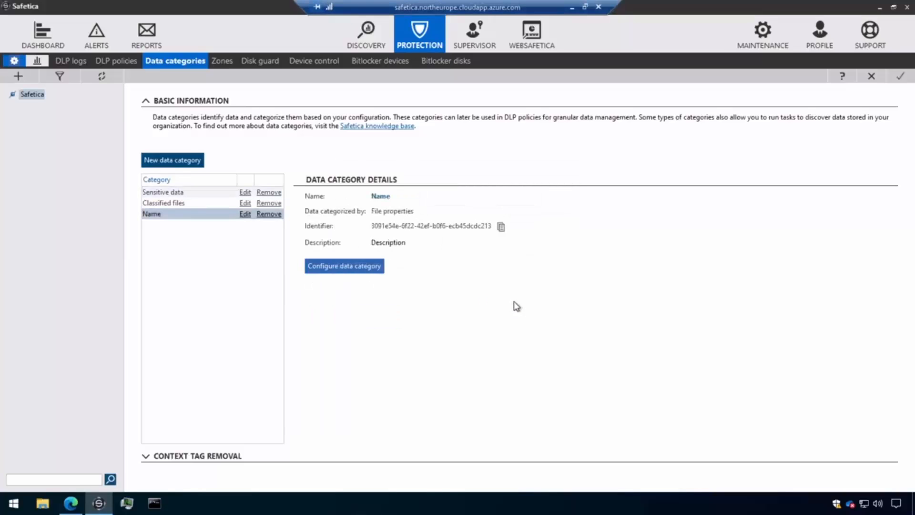
# Configure the new category to cover file types incompatible with Safetica sensitive data detection and save the changes
pyautogui.click(372, 267)
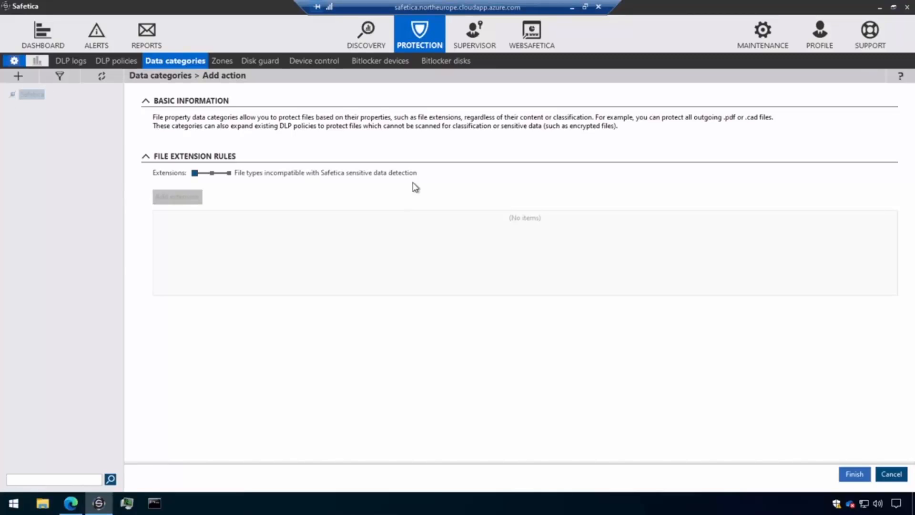
pyautogui.click(213, 175)
pyautogui.click(196, 177)
pyautogui.click(854, 474)
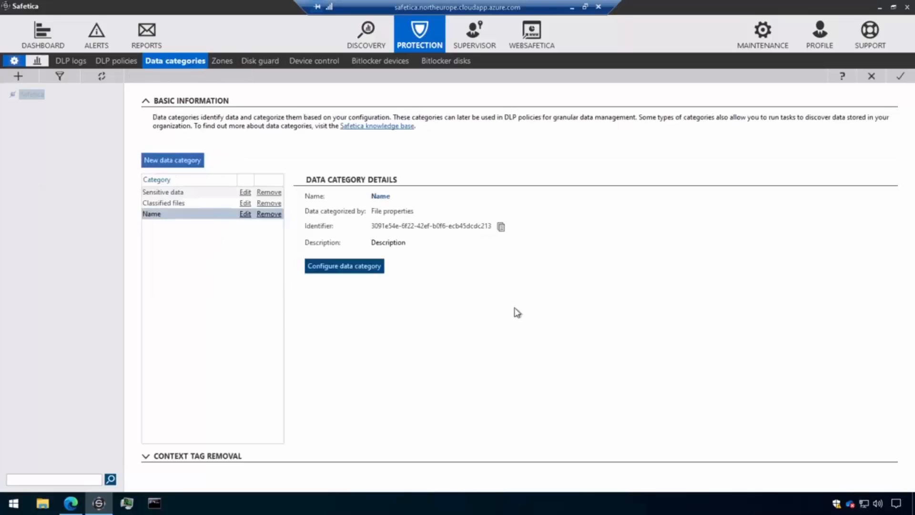
pyautogui.click(900, 76)
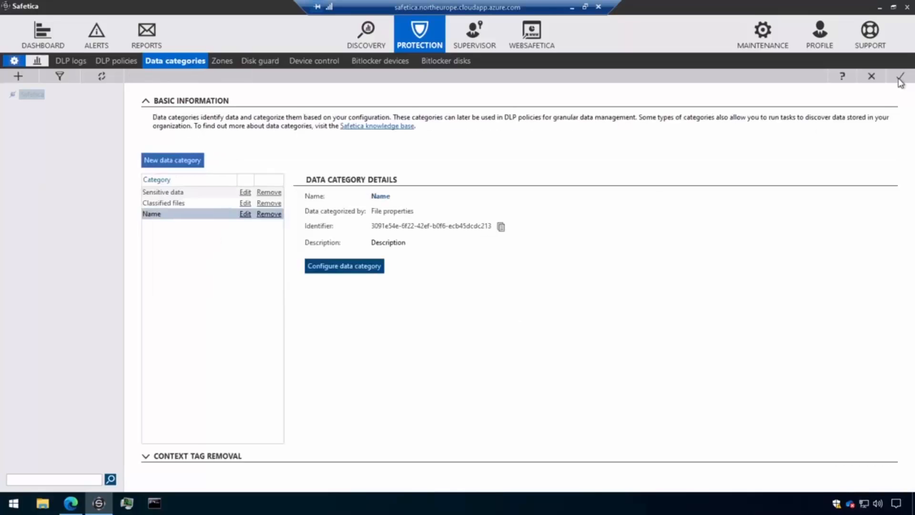
# Rename the placeholder-named data category as "Unscannable file types" and save the change
pyautogui.click(245, 192)
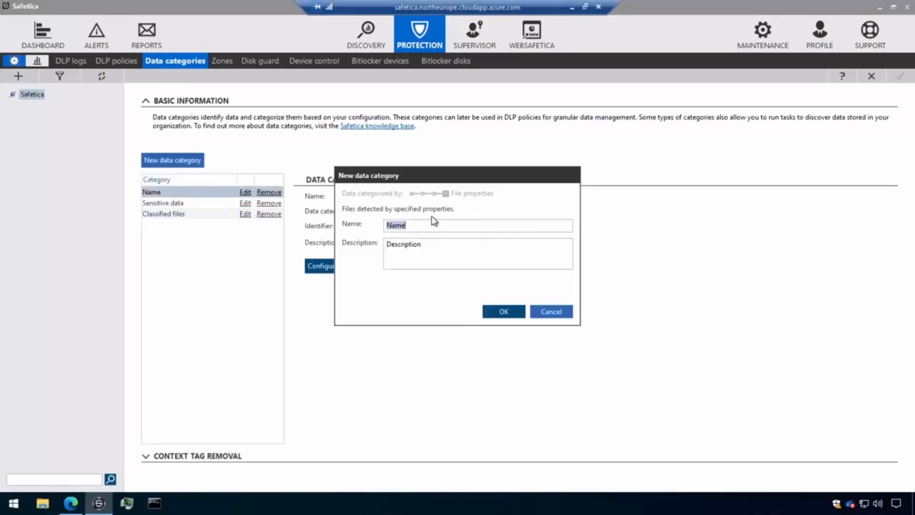
pyautogui.write('Unscannable file types')
pyautogui.click(517, 316)
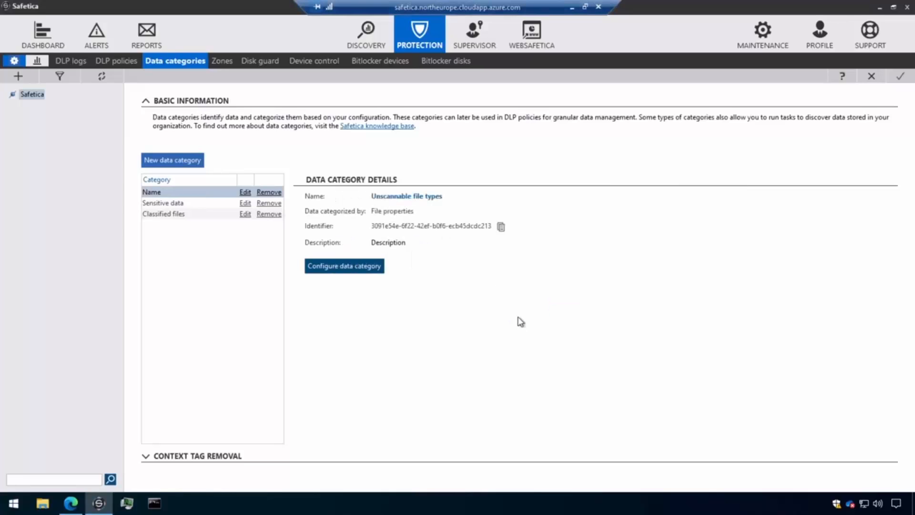
pyautogui.click(902, 77)
# Create another data category named "Multimedia" based on File properties
pyautogui.click(179, 157)
pyautogui.click(446, 191)
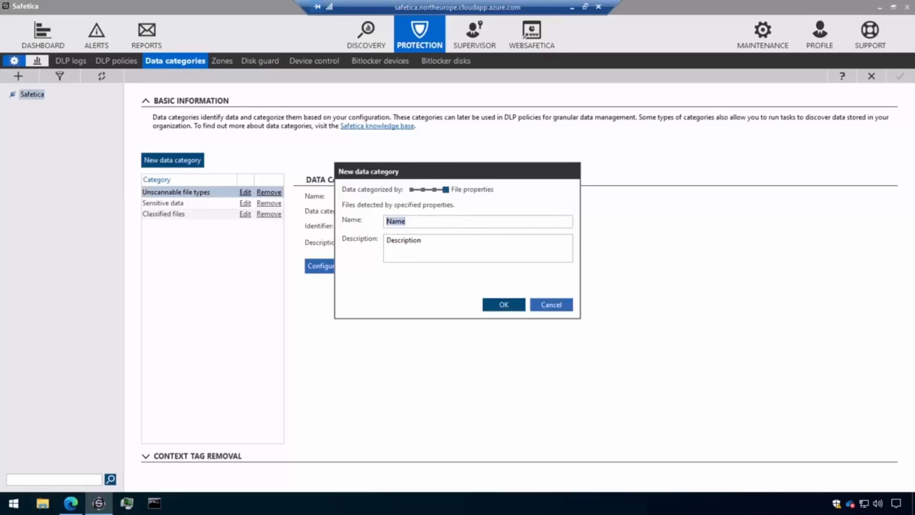
pyautogui.write('Mutl')
pyautogui.press('BackSpace')
pyautogui.press('BackSpace')
pyautogui.write('ltimde')
pyautogui.press('BackSpace')
pyautogui.press('BackSpace')
pyautogui.write('edia')
pyautogui.click(487, 306)
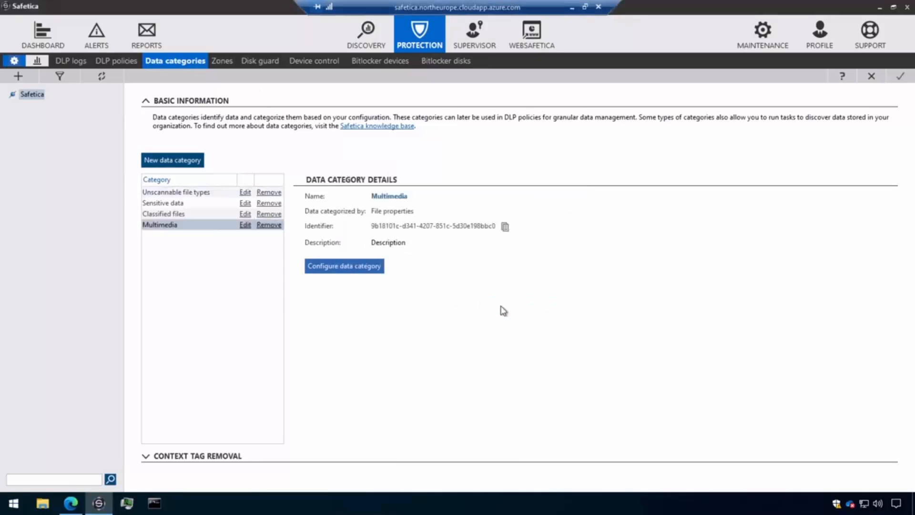
# Set the Multimedia category's file extension rules to Custom and add the extensions .mp4 and .mp3
pyautogui.click(362, 270)
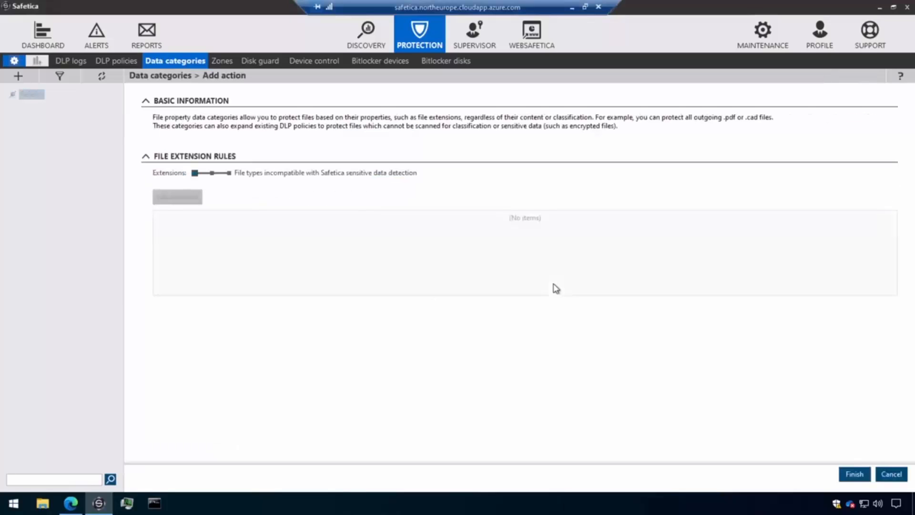
pyautogui.moveTo(195, 173); pyautogui.dragTo(230, 174)
pyautogui.click(200, 197)
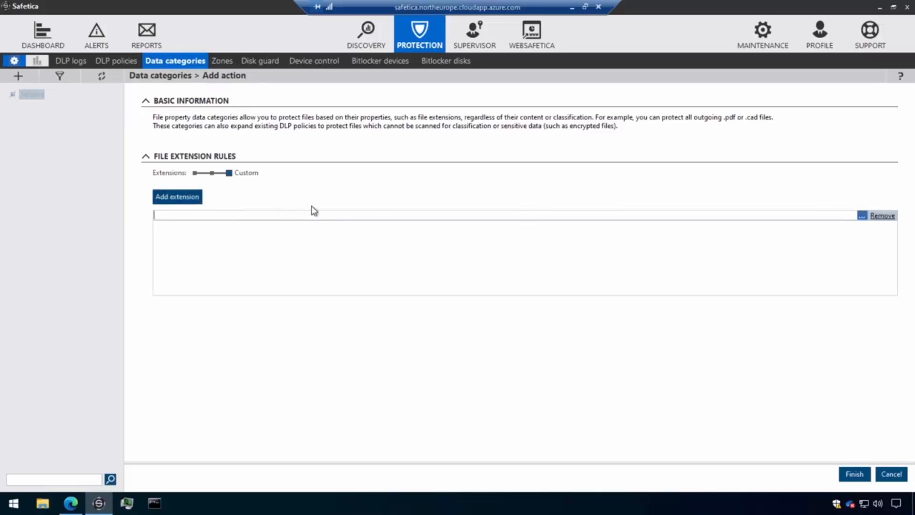
pyautogui.write('.mp4')
pyautogui.press('Return')
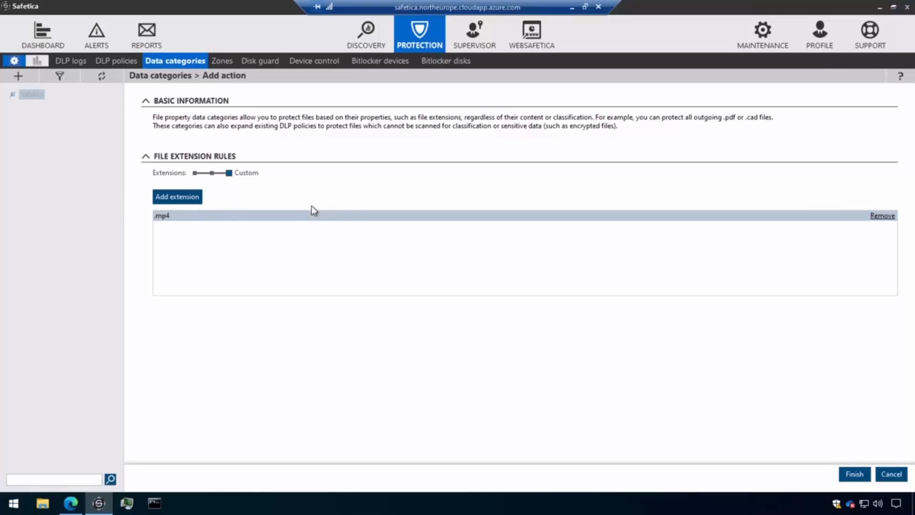
pyautogui.click(172, 197)
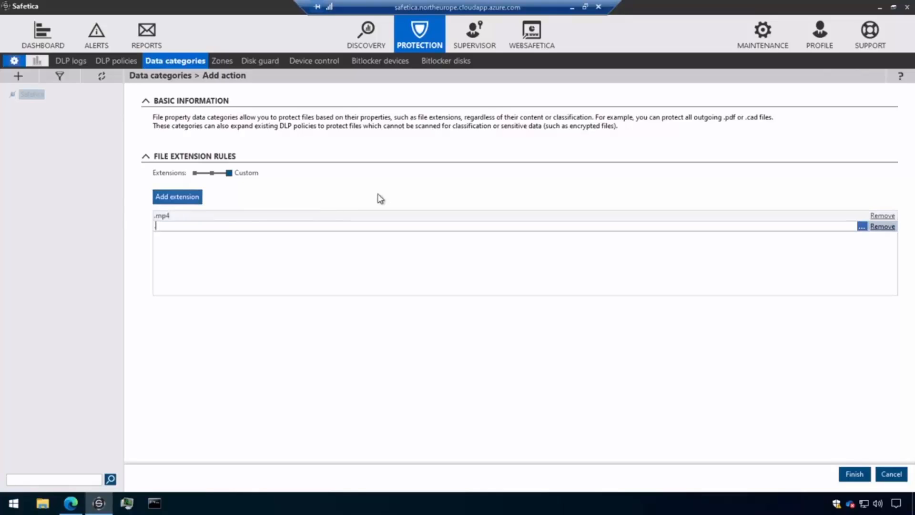
pyautogui.write('.mp3')
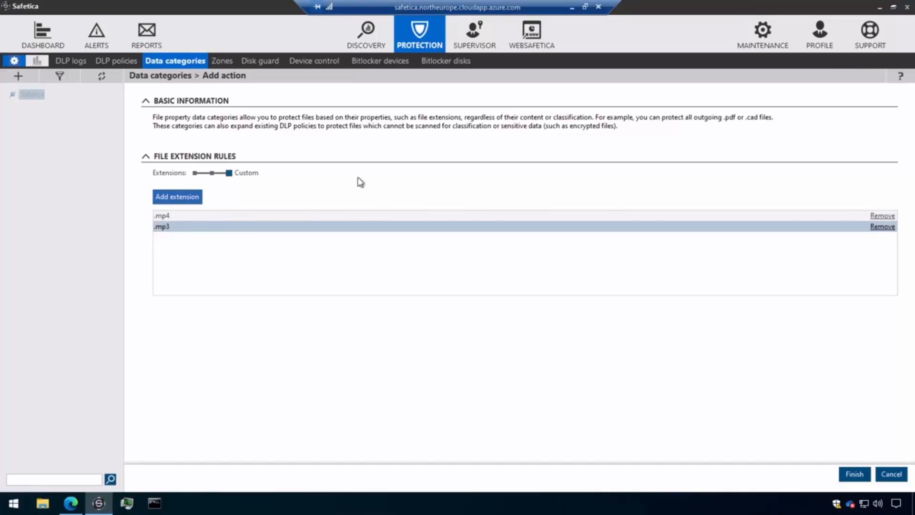
# Add the Audio Files, Image Files and Video Files types to the Multimedia category's extension rules and save the category
pyautogui.click(196, 202)
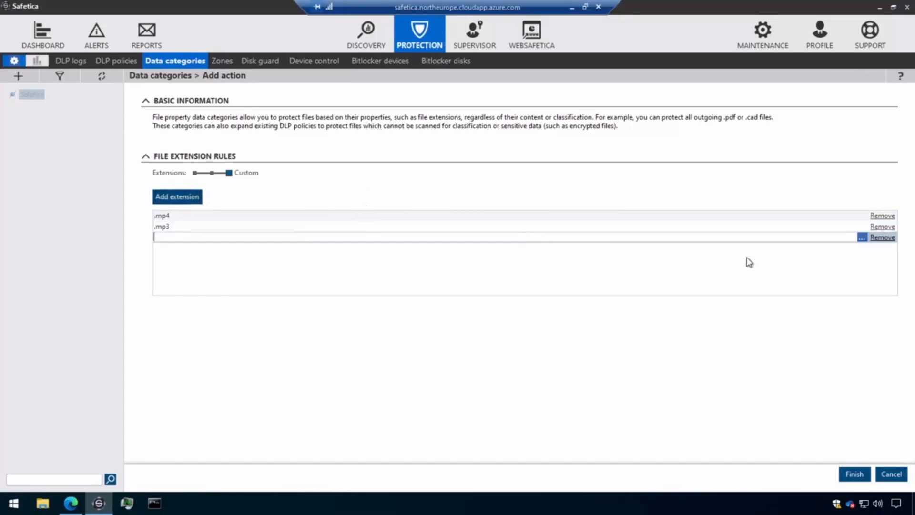
pyautogui.click(862, 237)
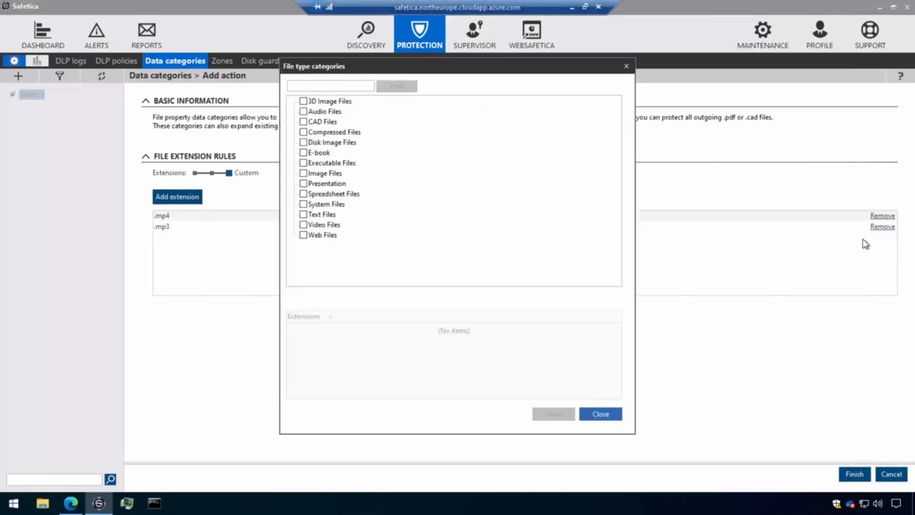
pyautogui.click(303, 112)
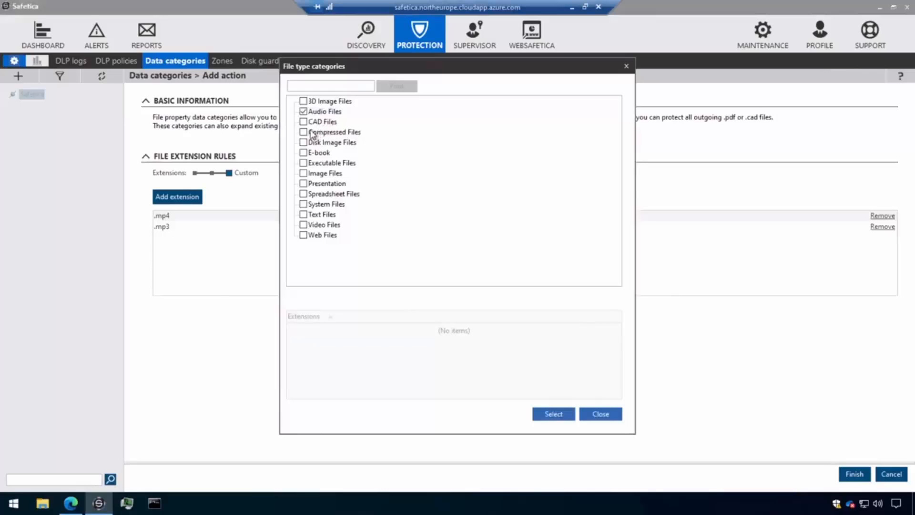
pyautogui.click(304, 174)
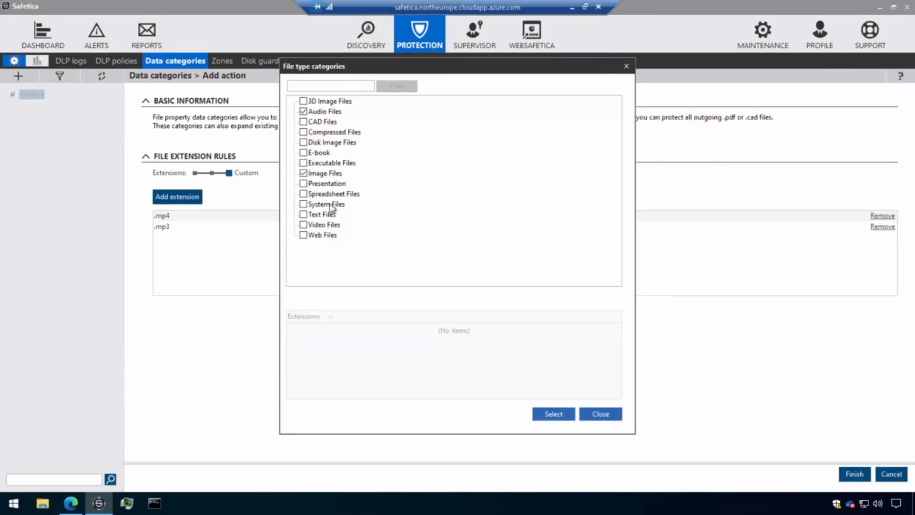
pyautogui.click(303, 224)
pyautogui.click(544, 416)
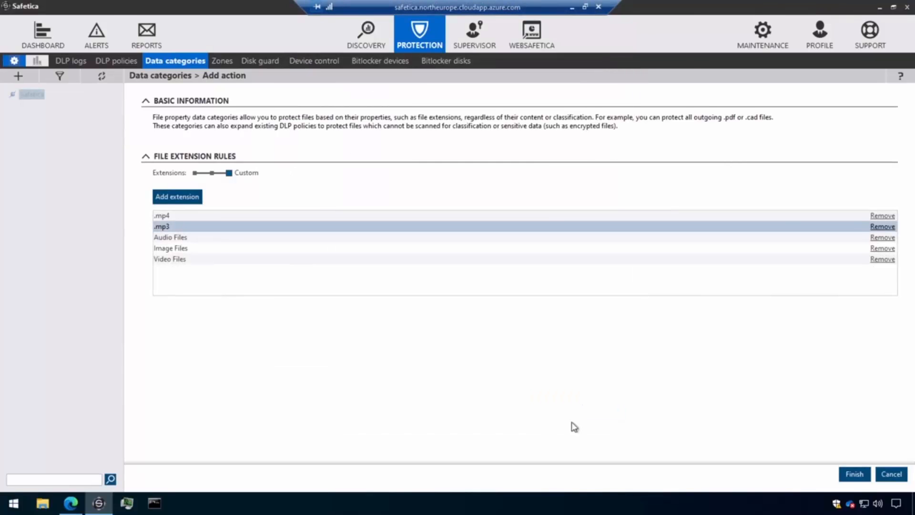
pyautogui.click(854, 474)
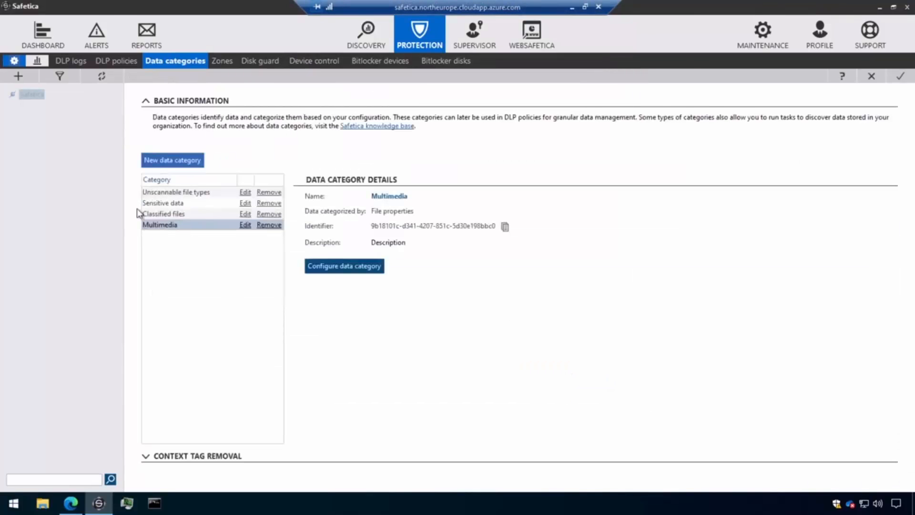
pyautogui.click(900, 77)
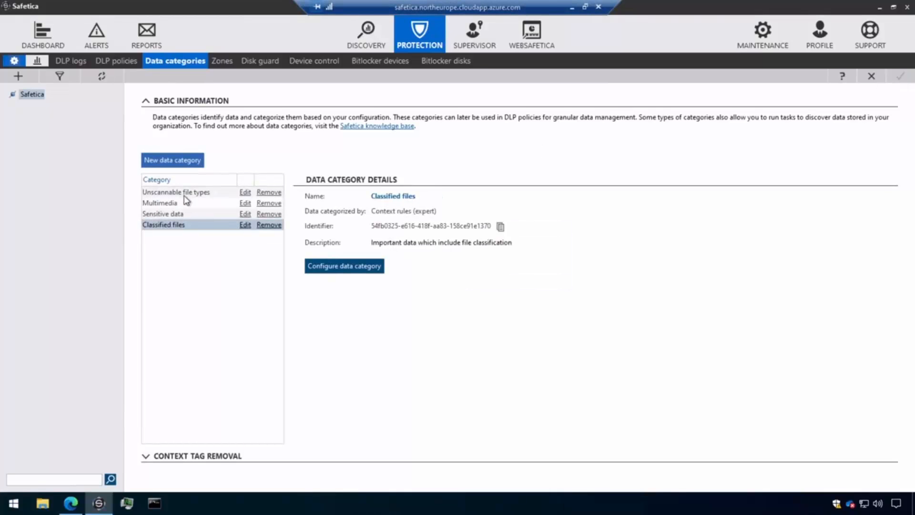
# Create a DLP policy named "Multimedia policy" of type Data and assign the Multimedia category to it
pyautogui.click(119, 60)
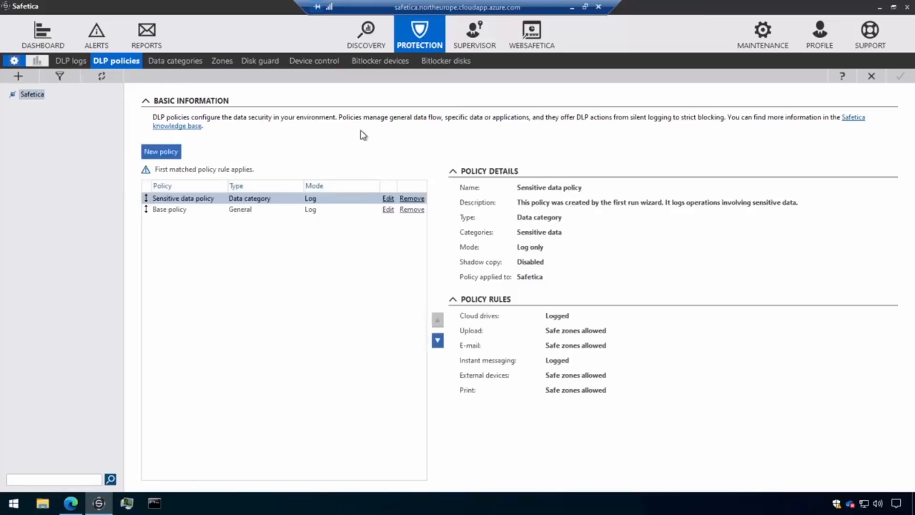
pyautogui.click(184, 151)
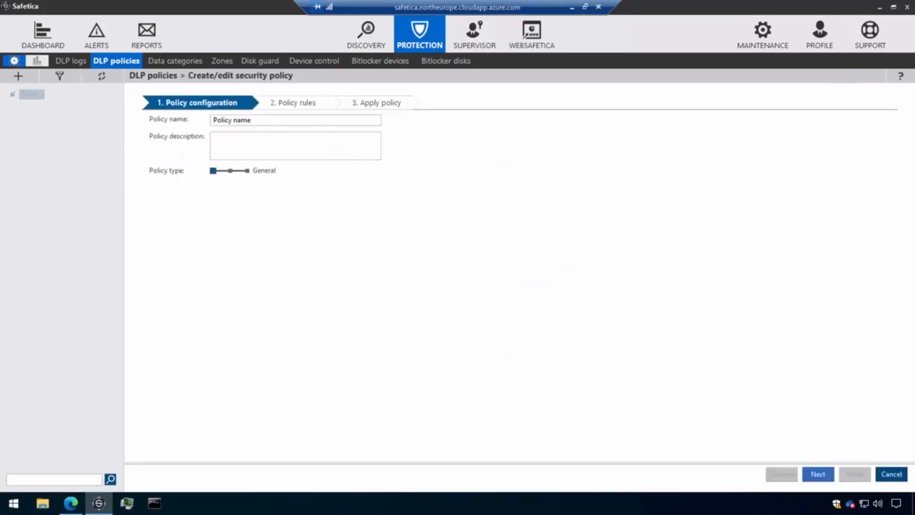
pyautogui.write('Multimedia policyt')
pyautogui.click(233, 171)
pyautogui.click(233, 194)
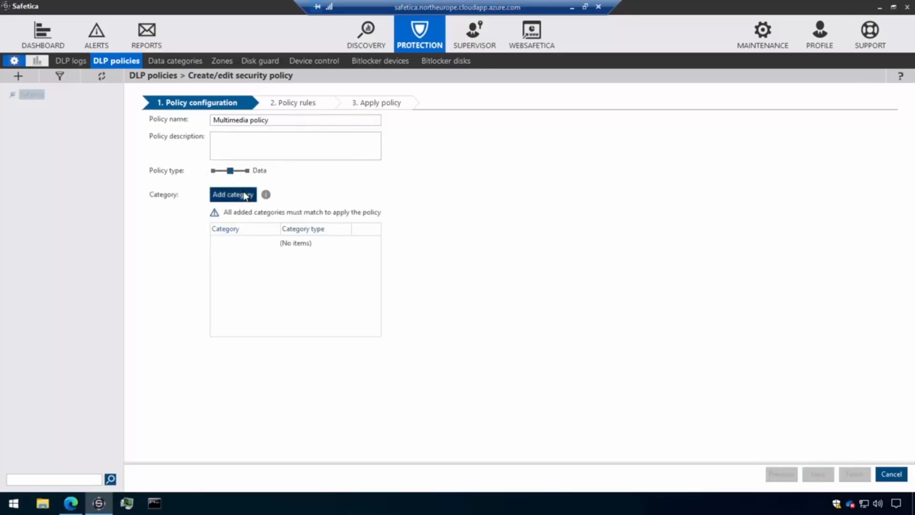
pyautogui.click(373, 240)
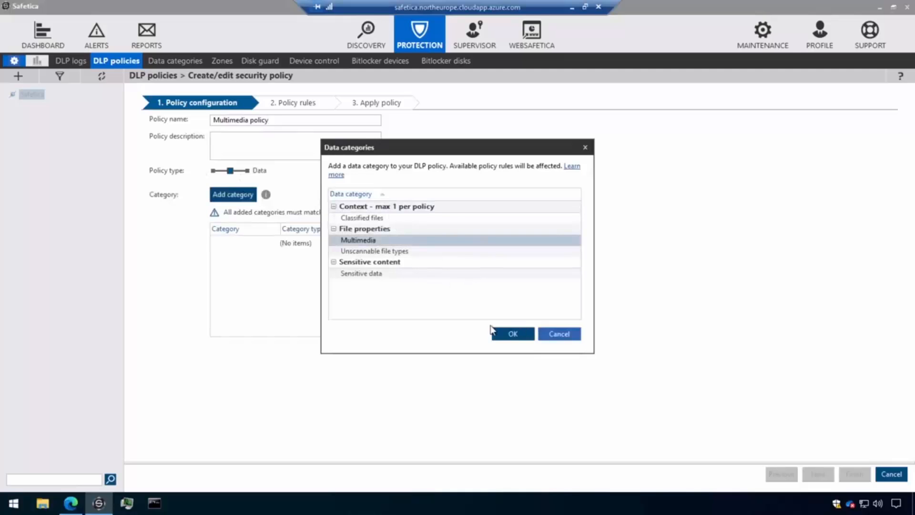
pyautogui.click(502, 334)
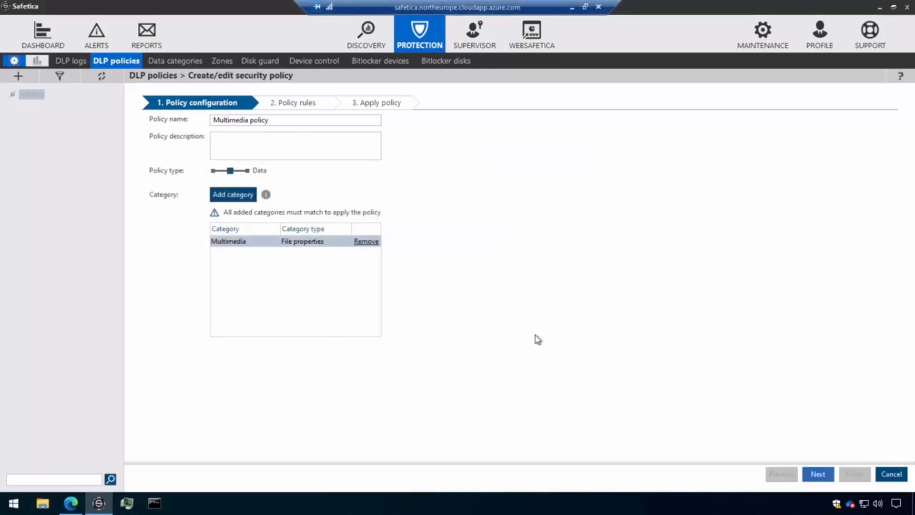
# In the policy rules, set the policy mode to Log and notify and enable shadow copy
pyautogui.click(817, 474)
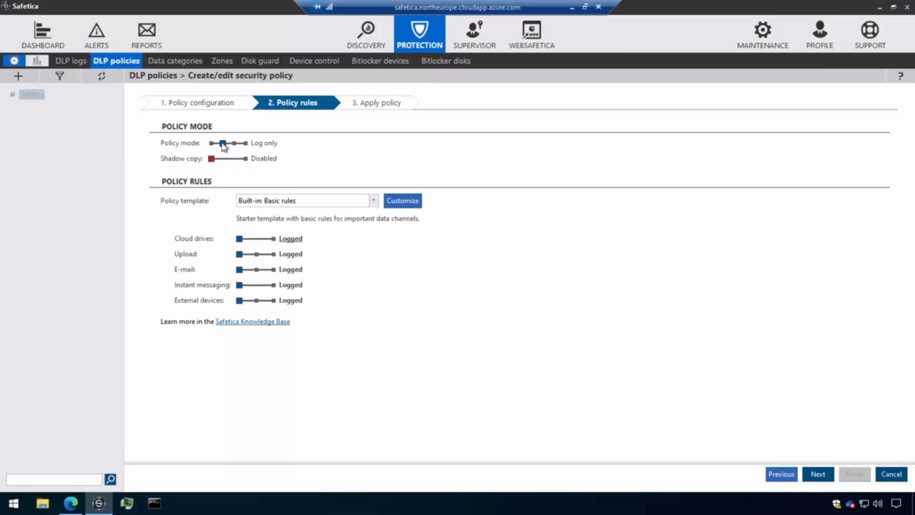
pyautogui.moveTo(222, 144)
pyautogui.mouseDown()
pyautogui.moveTo(235, 147)
pyautogui.moveTo(222, 145)
pyautogui.mouseUp()
pyautogui.click(245, 149)
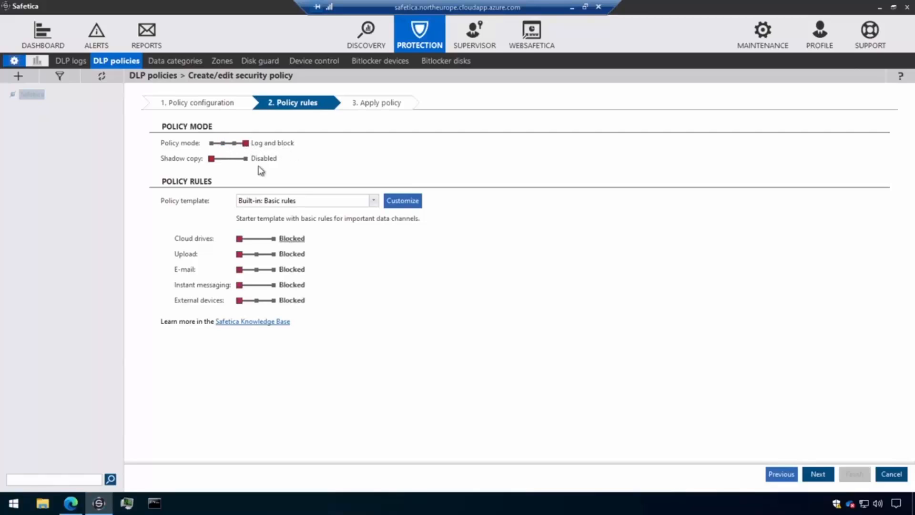
pyautogui.click(245, 160)
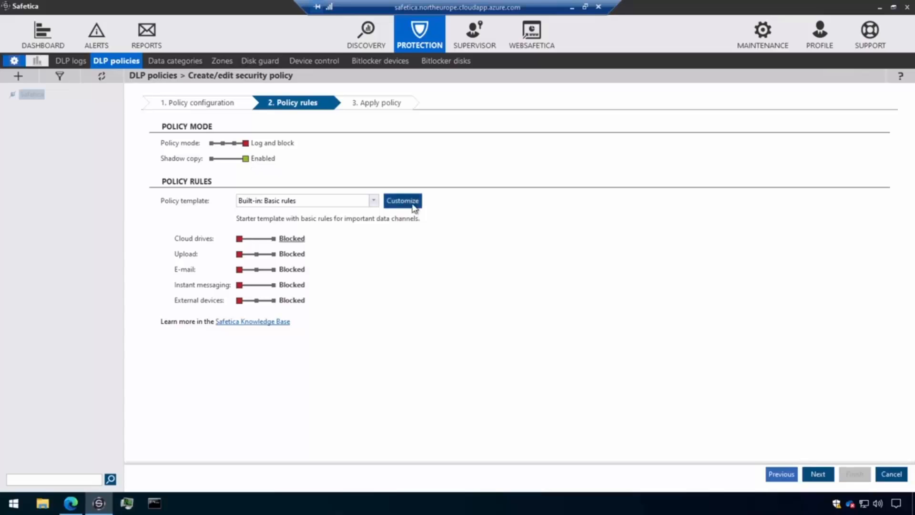
pyautogui.click(234, 143)
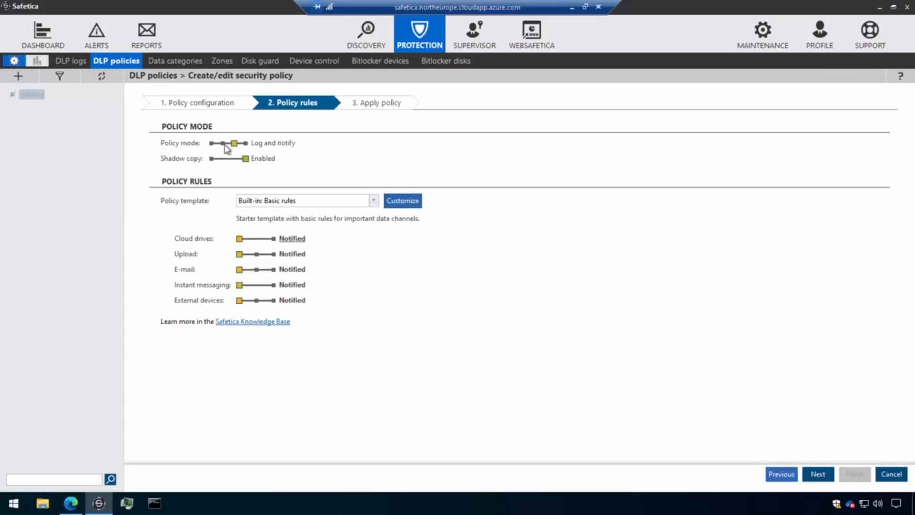
pyautogui.click(223, 143)
pyautogui.click(234, 144)
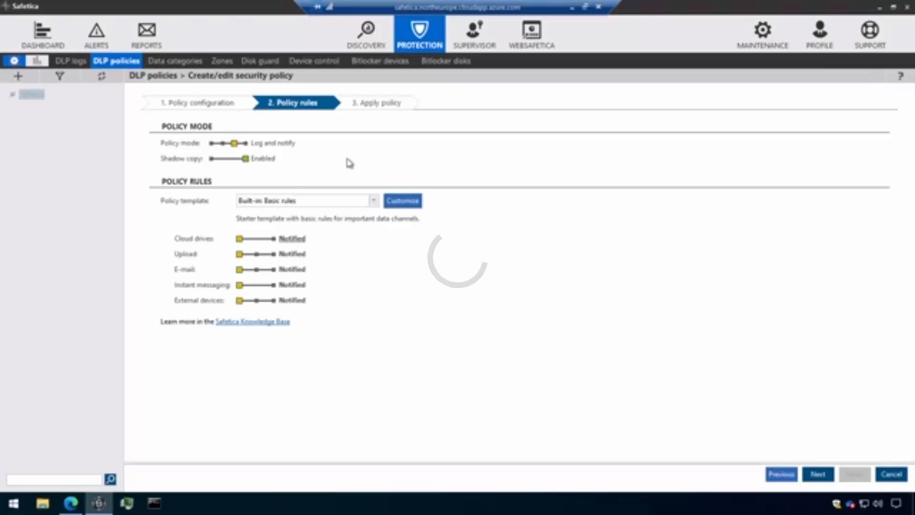
# Add the Network file share rule to the policy with its zone setting at "Safe zones allowed, all others restricted"
pyautogui.click(414, 201)
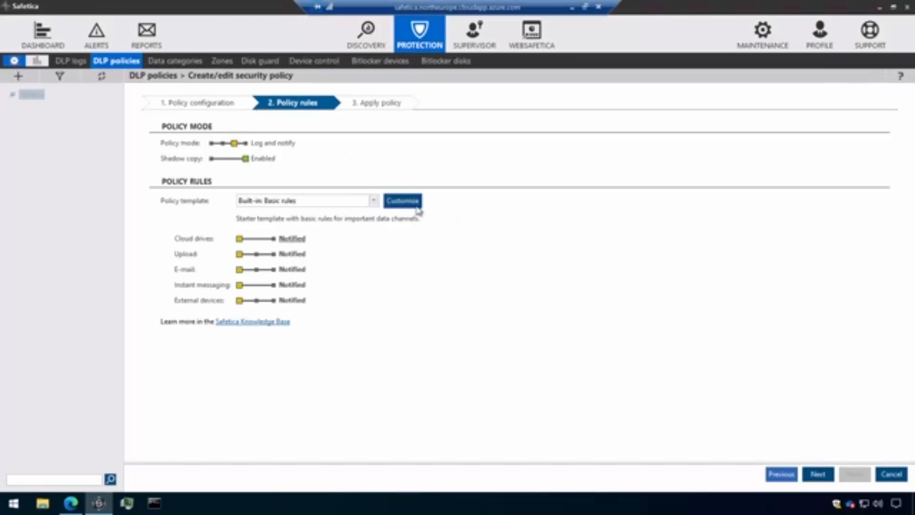
pyautogui.scroll(-3, 410, 253)
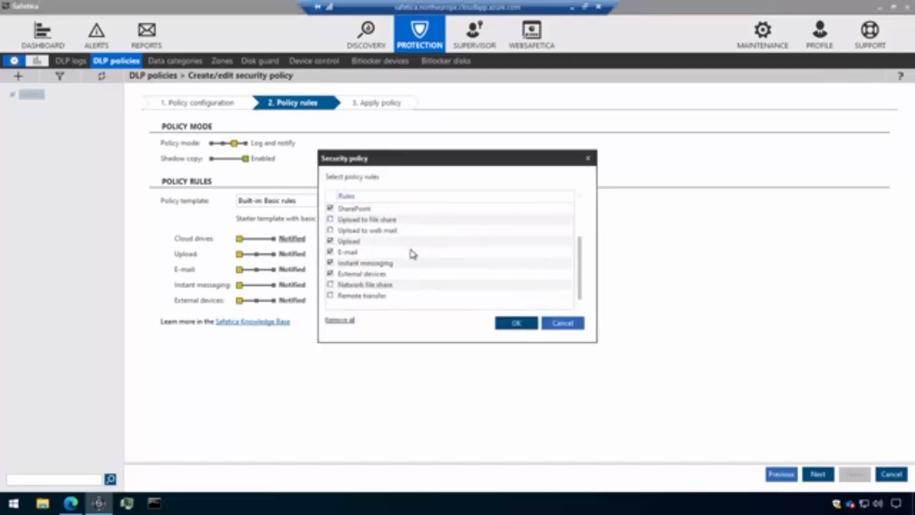
pyautogui.click(331, 285)
pyautogui.click(514, 324)
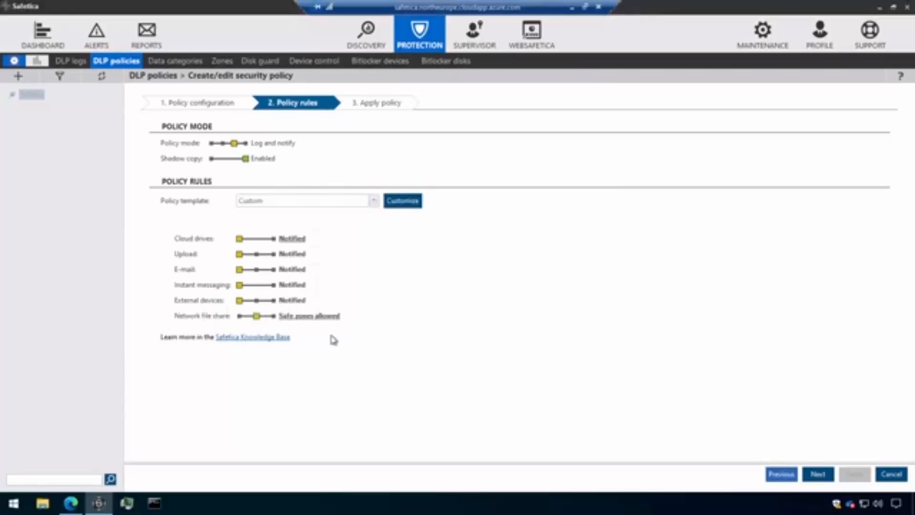
pyautogui.click(308, 316)
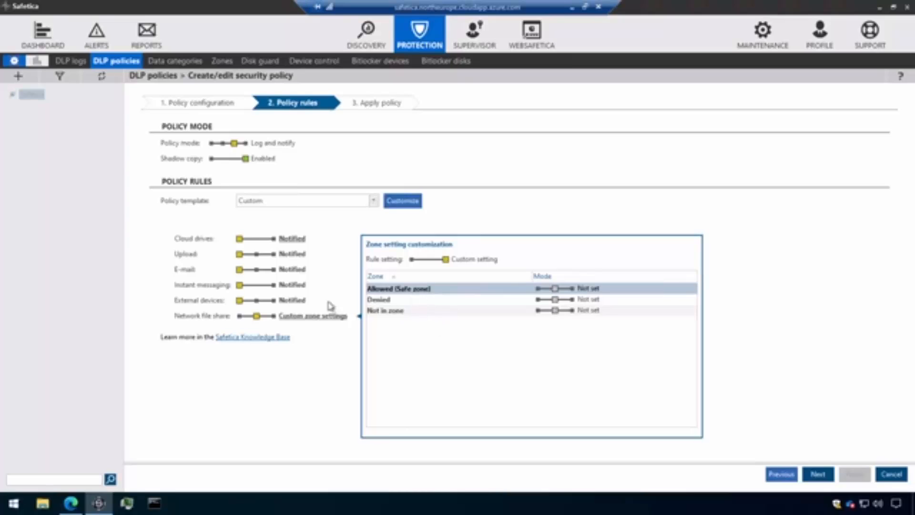
pyautogui.click(412, 259)
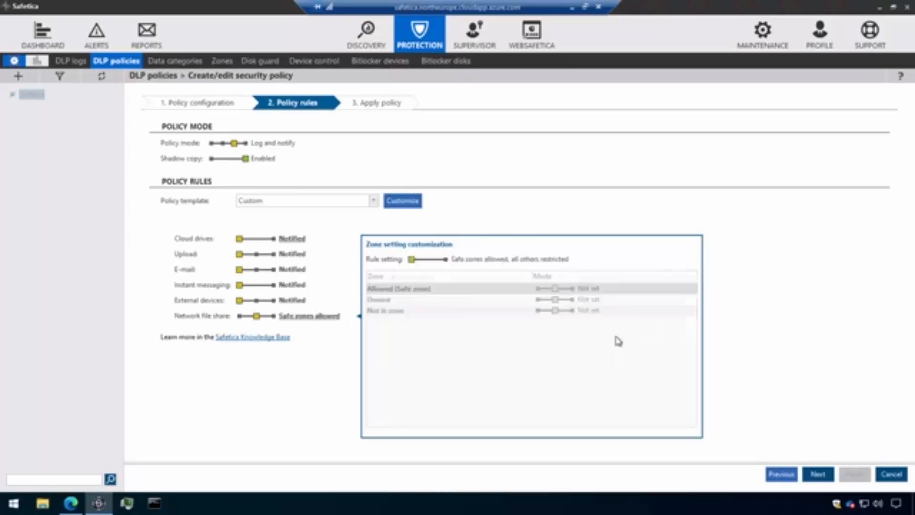
# Apply the policy to the whole Safetica user group and finish creating it
pyautogui.click(822, 478)
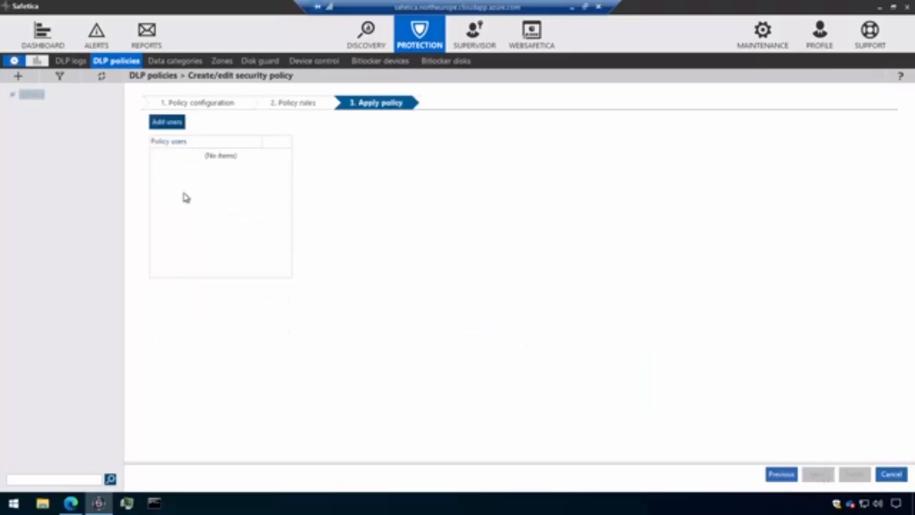
pyautogui.click(177, 126)
pyautogui.click(380, 99)
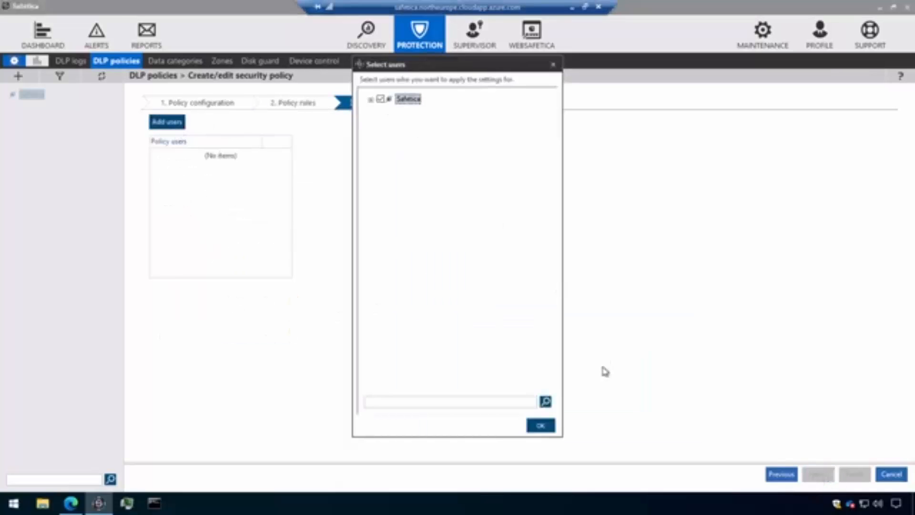
pyautogui.click(542, 425)
pyautogui.click(855, 474)
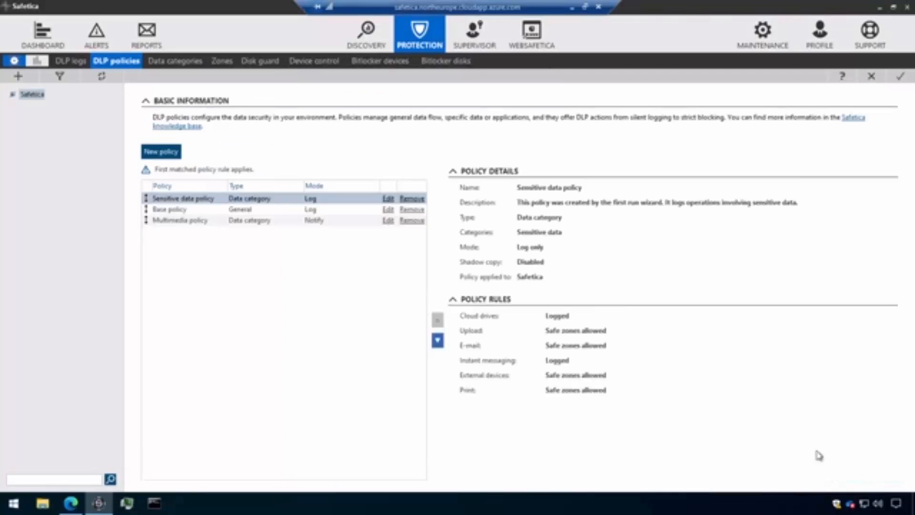
# Move the Multimedia policy above the Sensitive data policy in the policy order and save the changes
pyautogui.click(195, 220)
pyautogui.moveTo(210, 198); pyautogui.dragTo(207, 198)
pyautogui.click(898, 77)
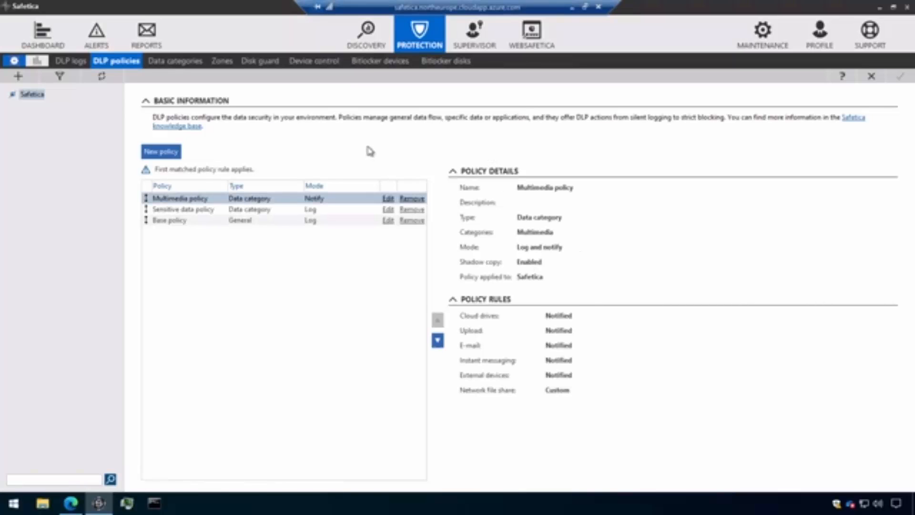
# Open the DLP logs, collapse the charts and examine the policies recorded for the e-mail and web upload entries
pyautogui.click(74, 60)
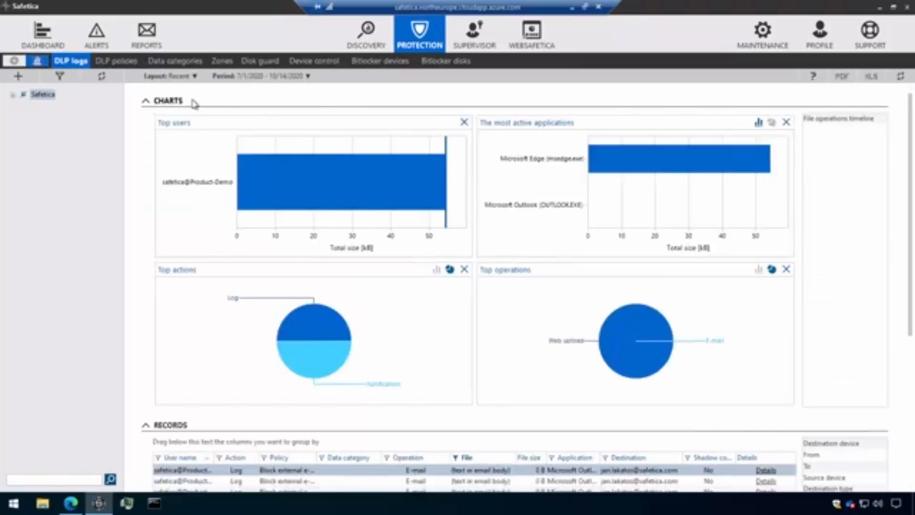
pyautogui.click(168, 101)
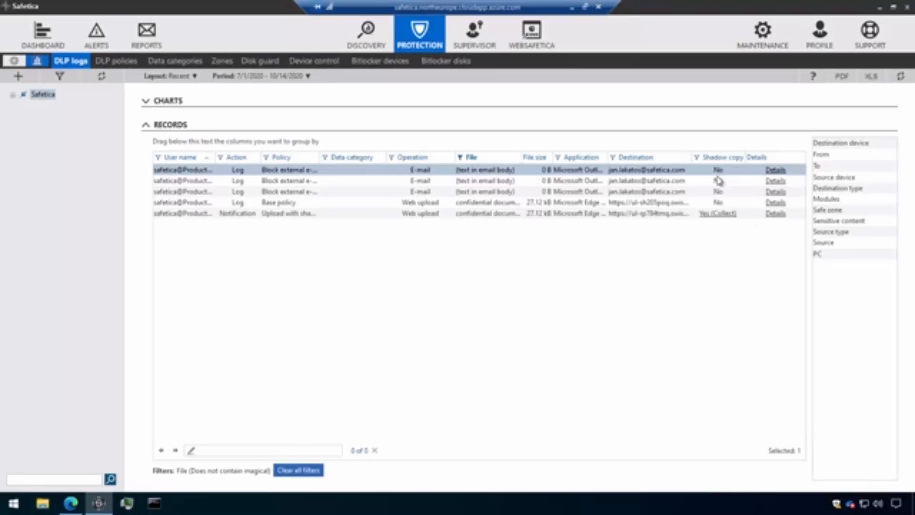
pyautogui.press('Down')
pyautogui.press('Down')
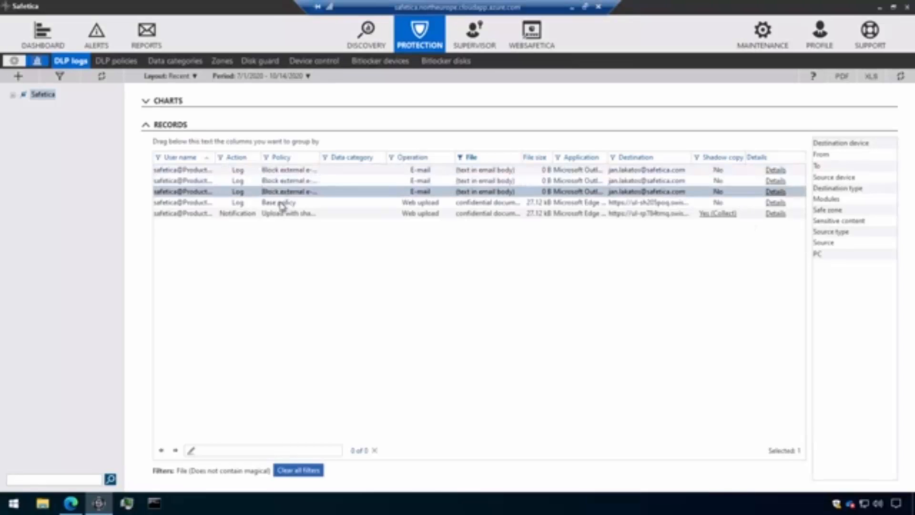
pyautogui.click(283, 204)
pyautogui.click(284, 180)
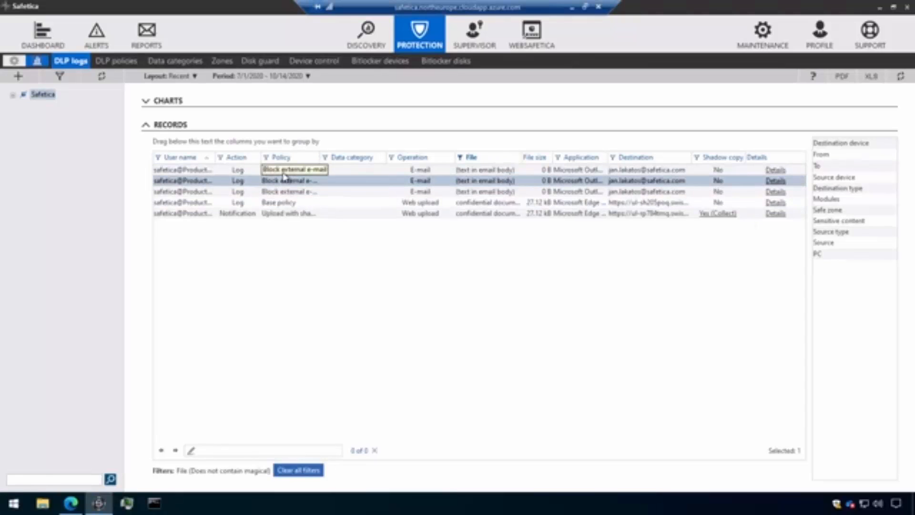
pyautogui.click(284, 172)
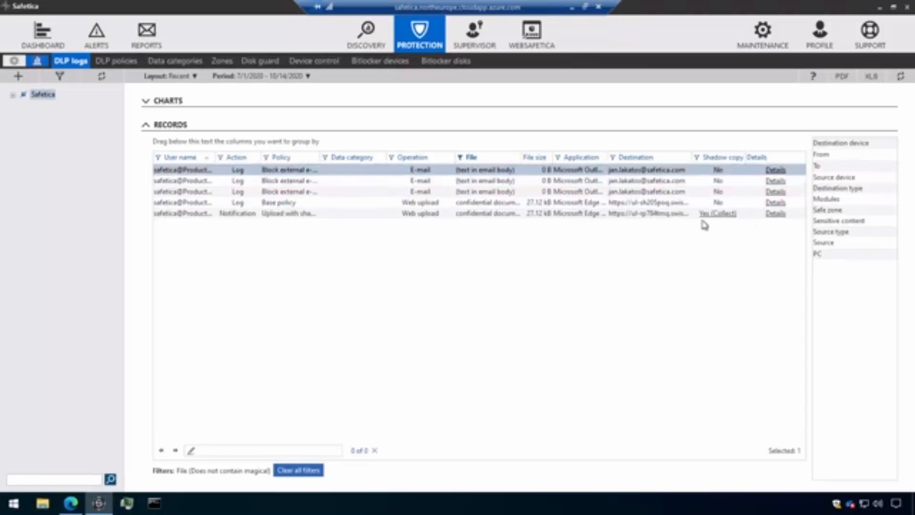
# View the operation details of the web upload record with the Notification action, and close them
pyautogui.click(356, 215)
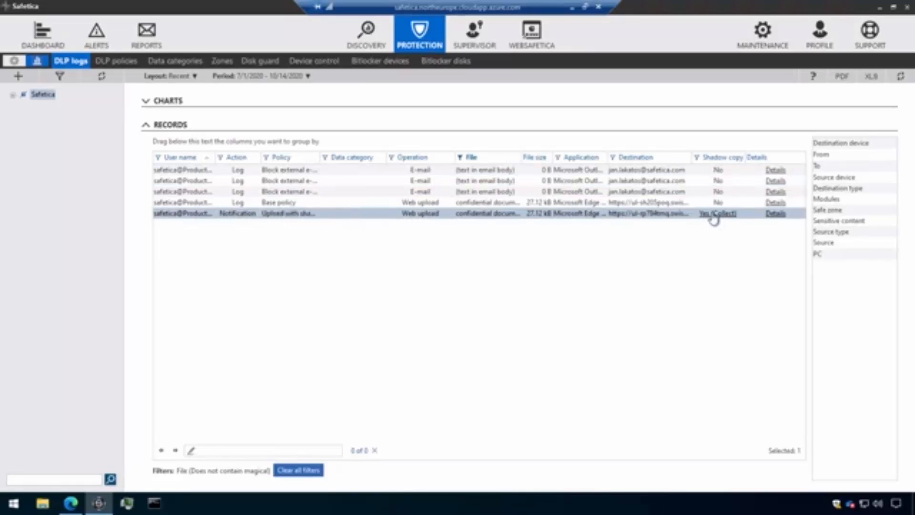
pyautogui.click(776, 214)
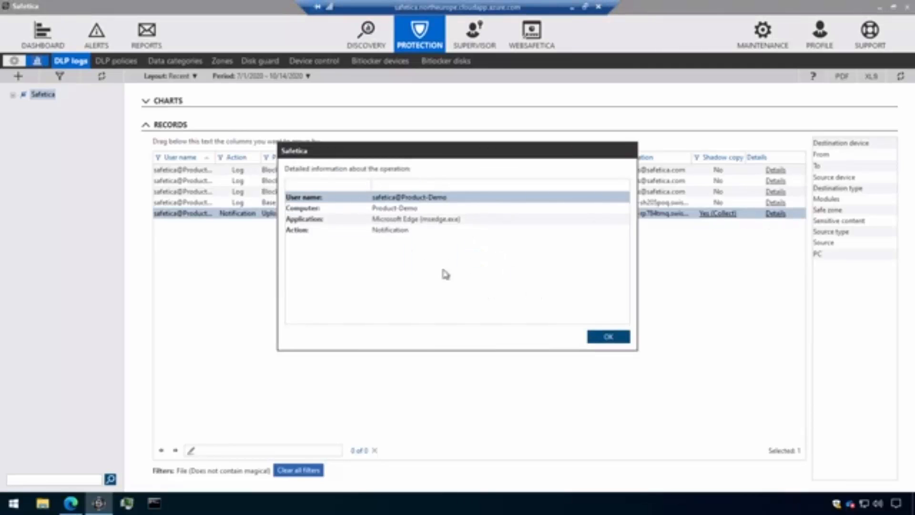
pyautogui.click(614, 338)
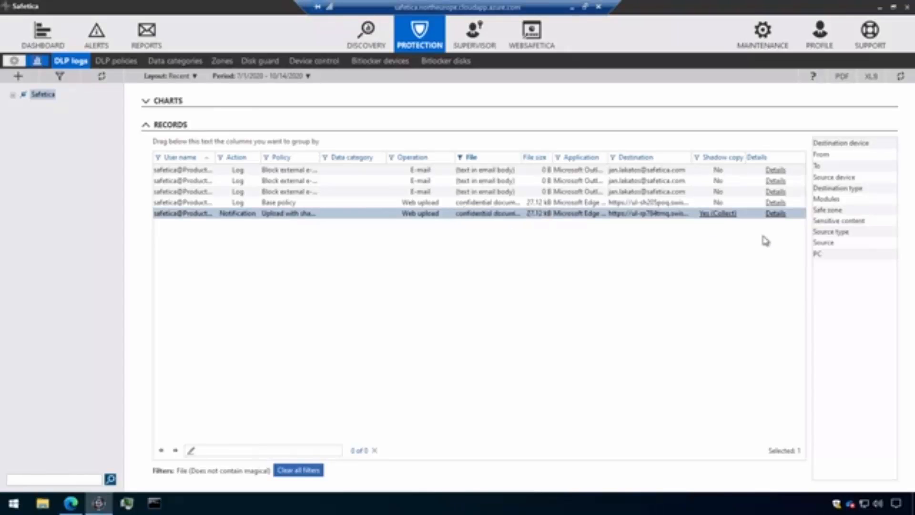
# Request collection of the notified web upload's shadow copy and save the collecting task for confidential document.docx
pyautogui.click(719, 215)
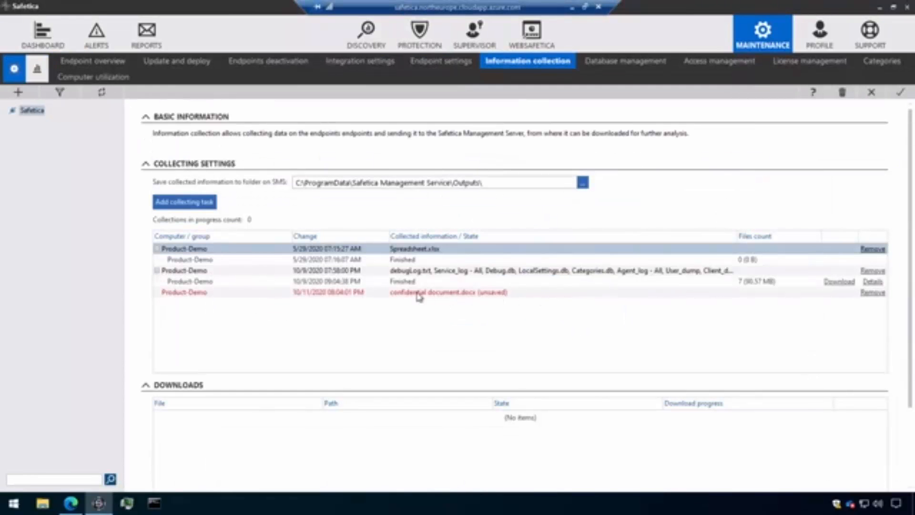
pyautogui.click(449, 293)
pyautogui.click(900, 92)
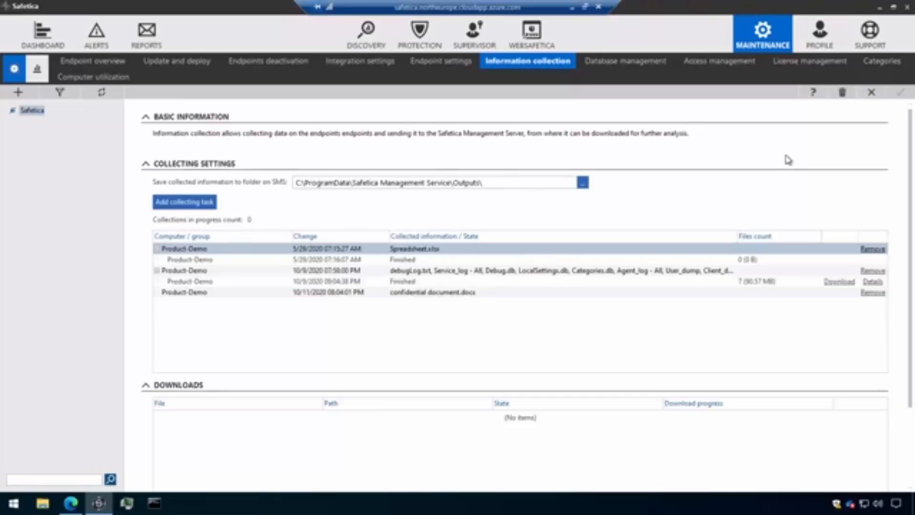
pyautogui.click(872, 92)
pyautogui.click(871, 93)
pyautogui.click(872, 94)
# Return to the DLP logs, collapse the charts and review the web upload notification record before restoring down the remote session window
pyautogui.click(412, 36)
pyautogui.click(64, 61)
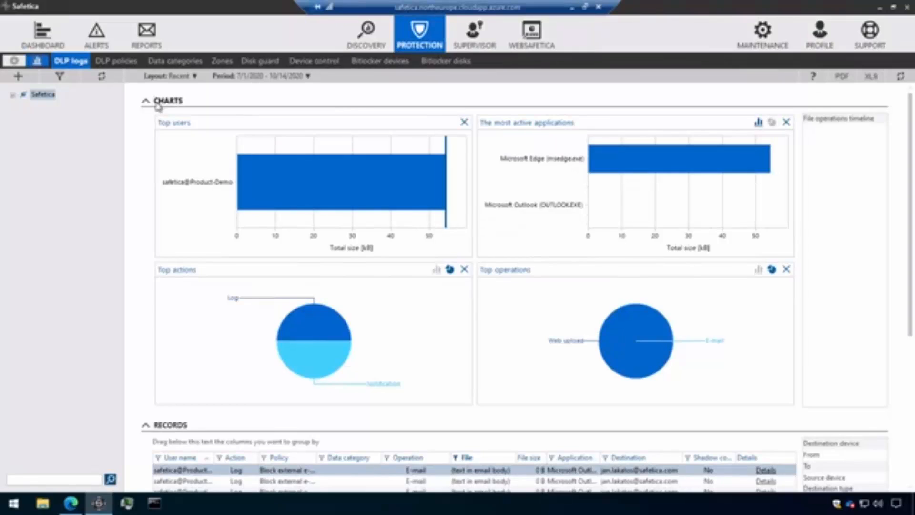
pyautogui.click(158, 106)
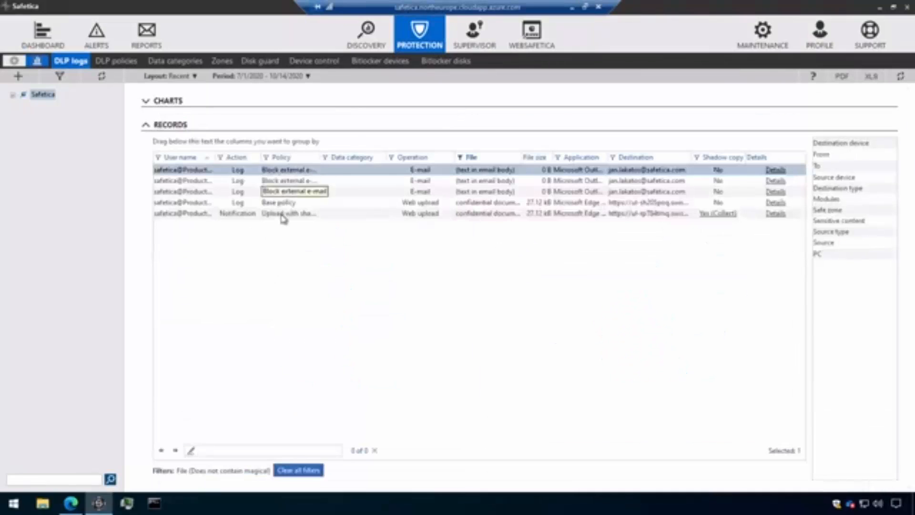
pyautogui.click(274, 215)
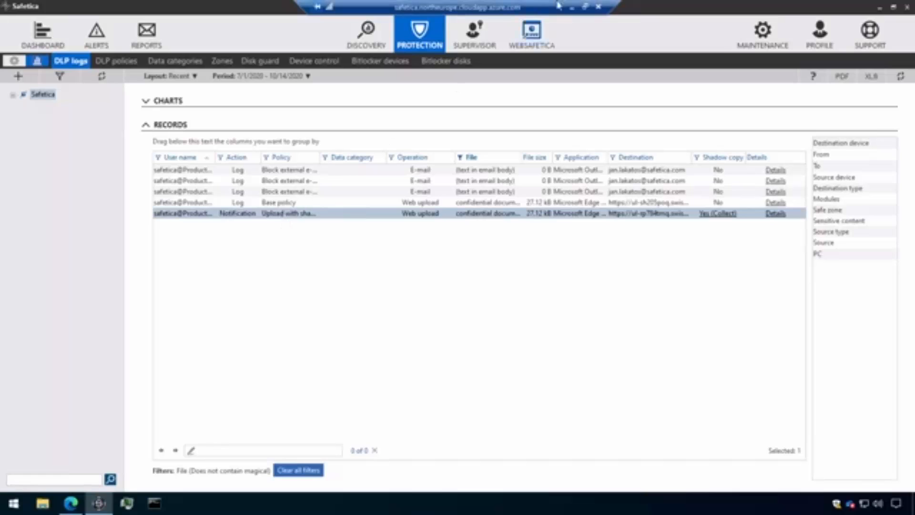
pyautogui.click(586, 7)
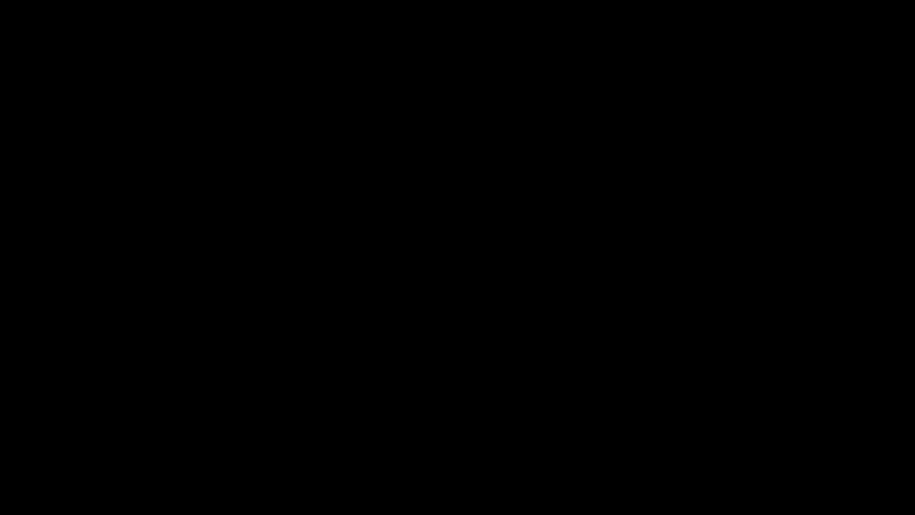